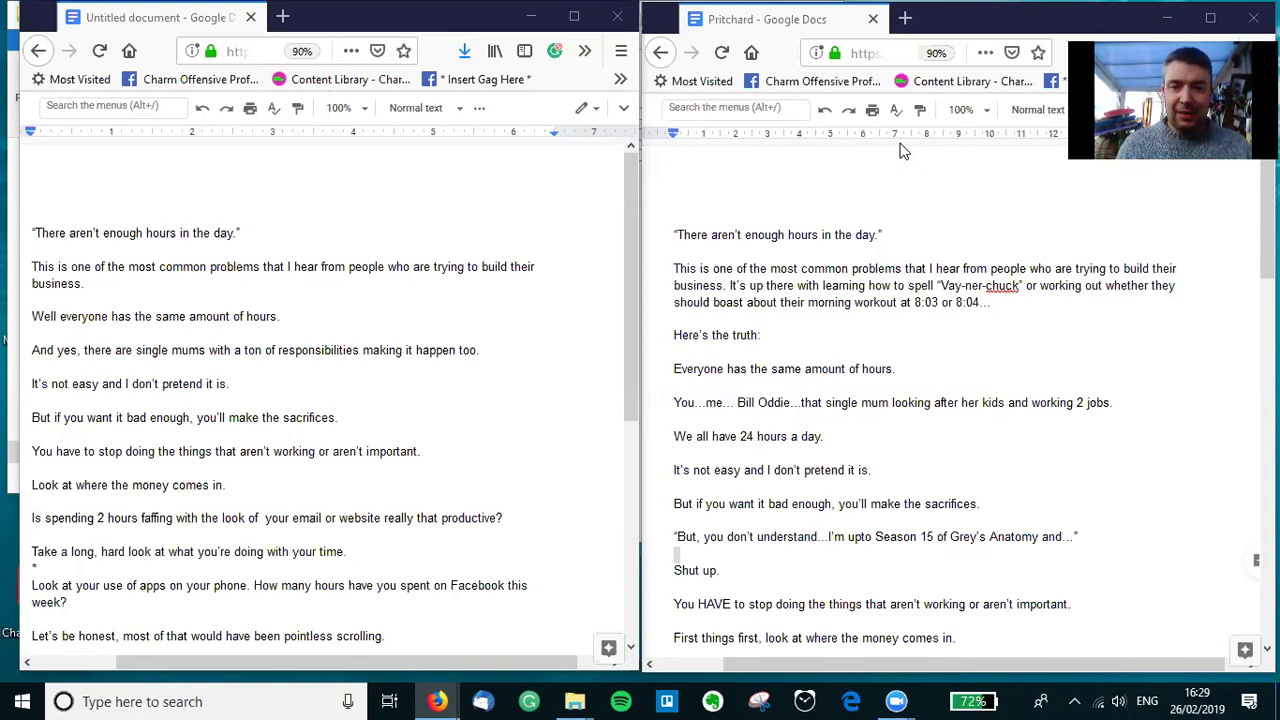
Step: Look over the original draft in the untitled document and its rewritten version side by side
click(470, 369)
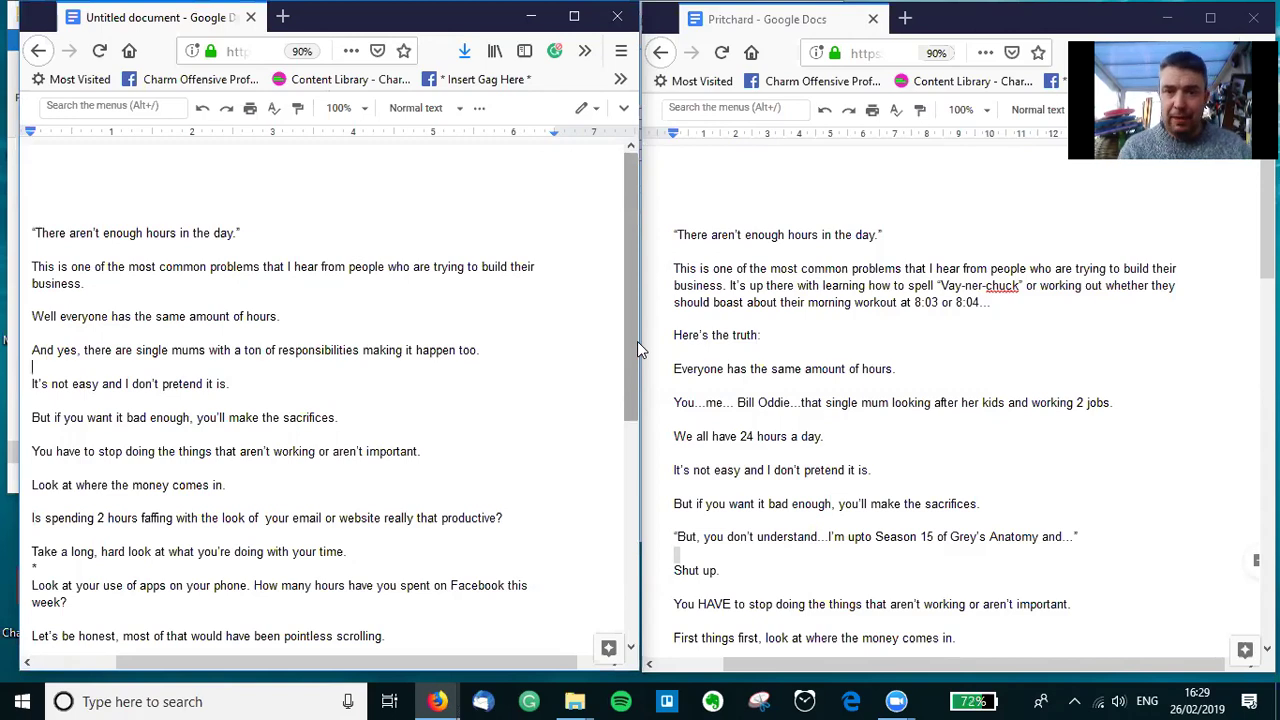
scroll(600, 501, down, 4)
scroll(606, 300, up, 4)
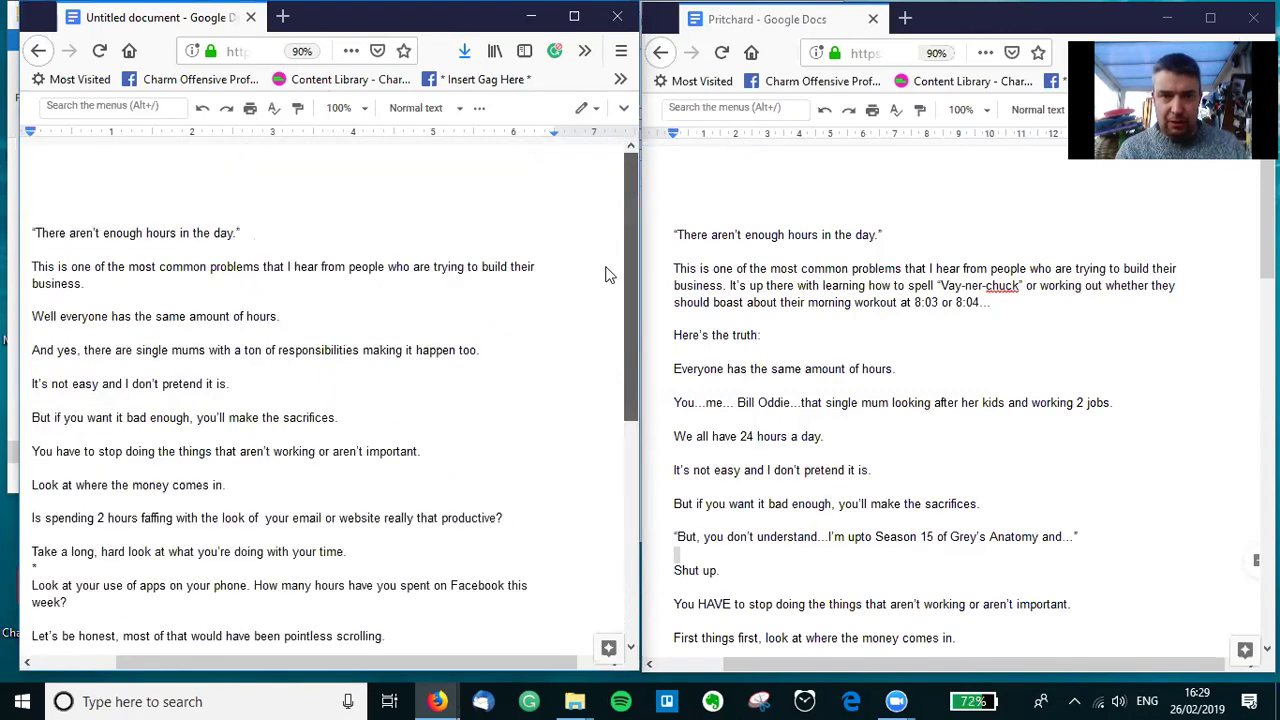
click(877, 313)
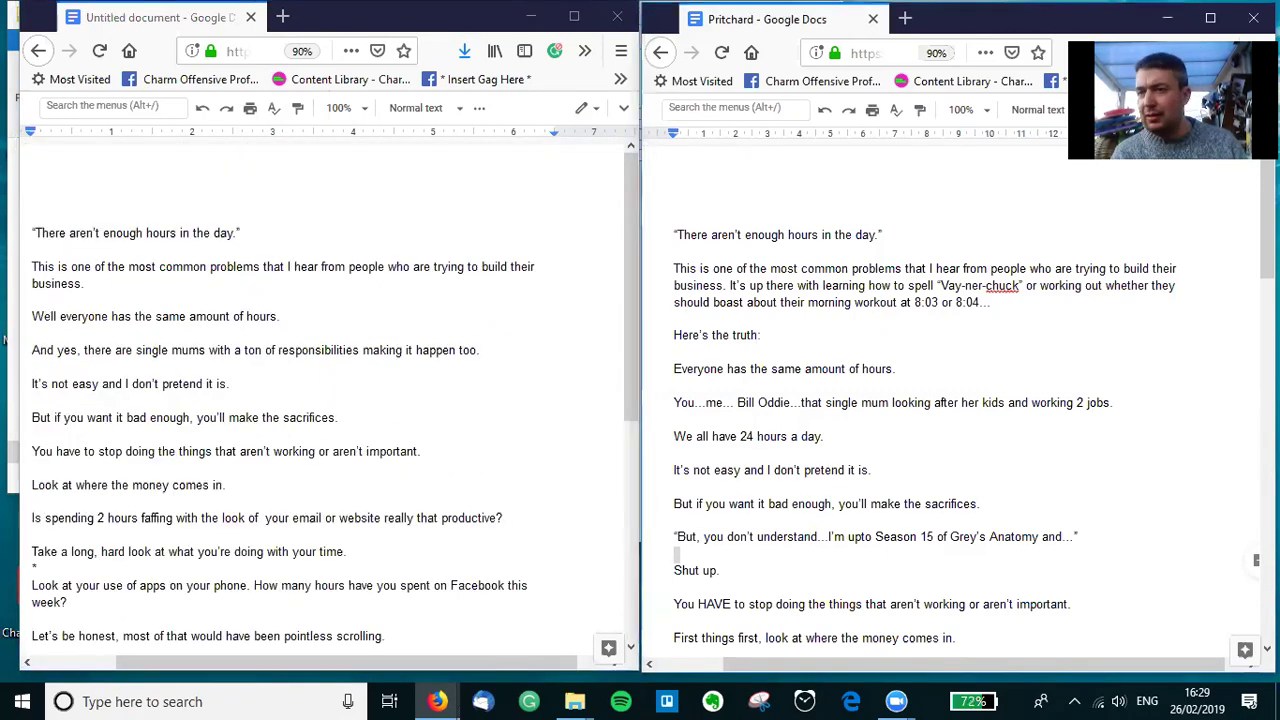
mouse_move(1268, 215)
mouse_down()
mouse_move(1268, 550)
mouse_move(1268, 215)
mouse_up()
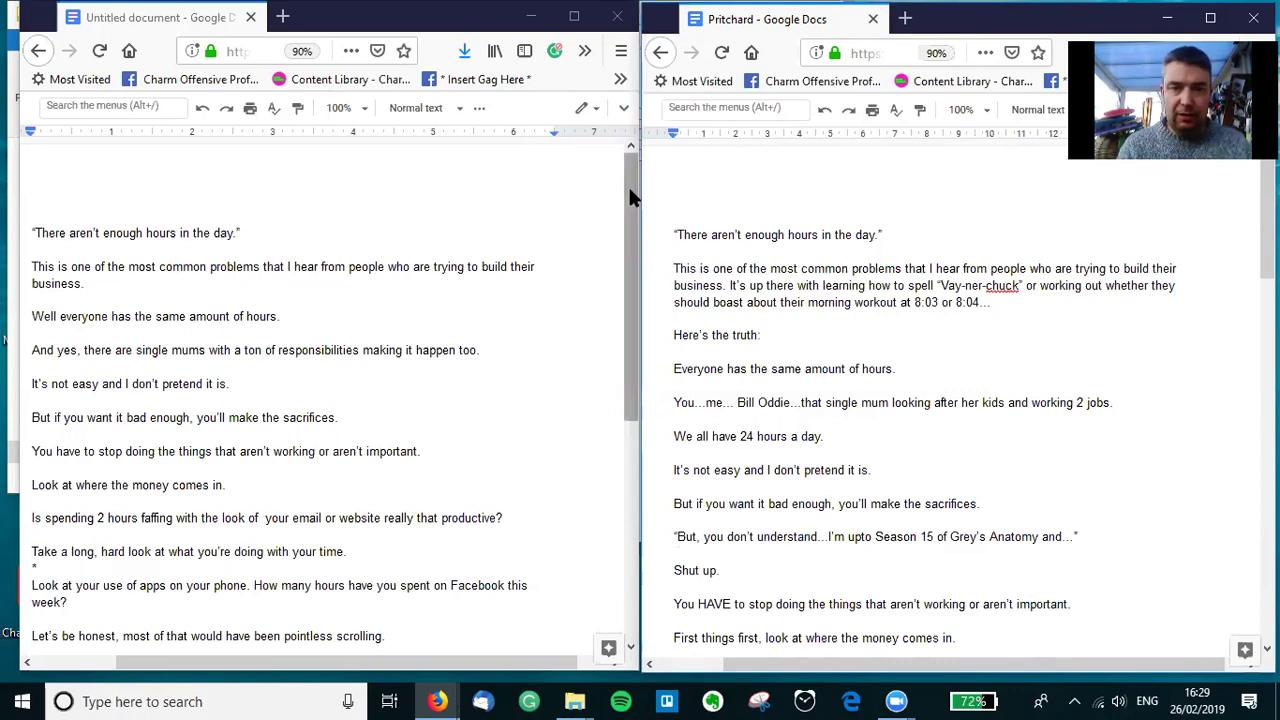
scroll(617, 305, down, 5)
scroll(626, 234, up, 5)
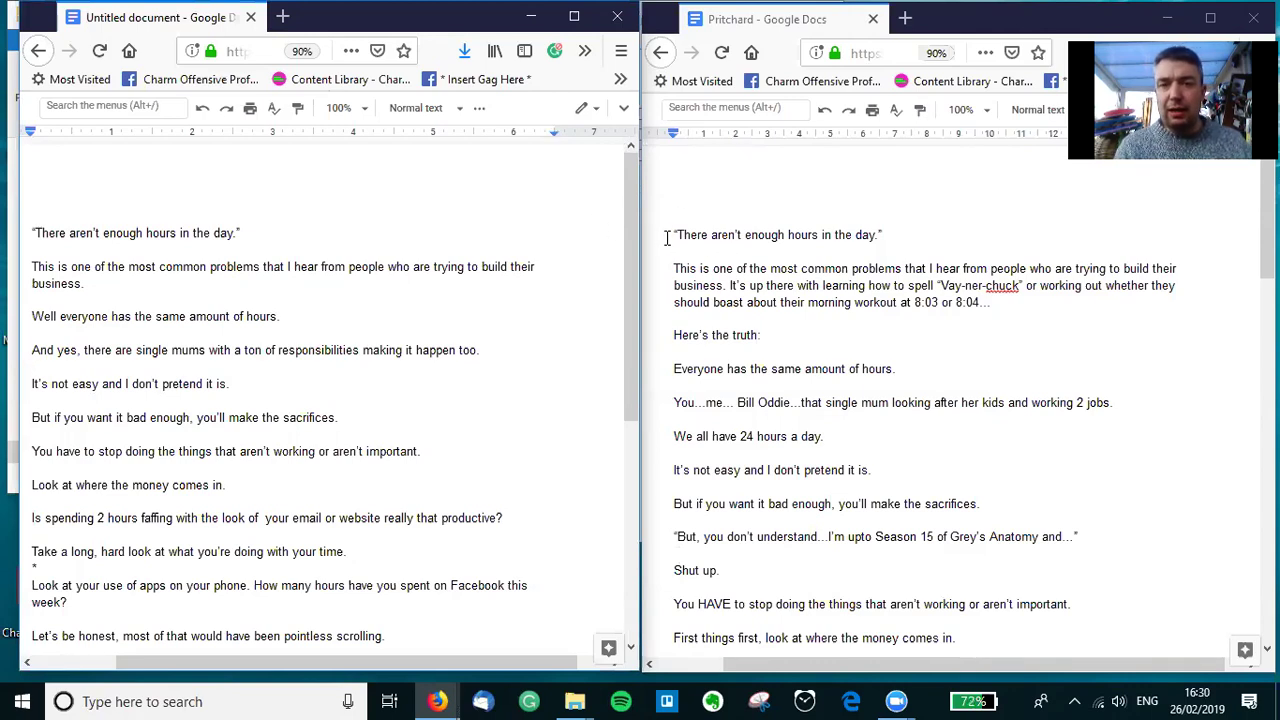
Step: Highlight the rewritten version's opening lines and examine the original draft from start to end for comparison
drag(677, 240, 731, 303)
mouse_move(1268, 210)
mouse_down()
mouse_move(1268, 429)
mouse_move(1268, 209)
mouse_up()
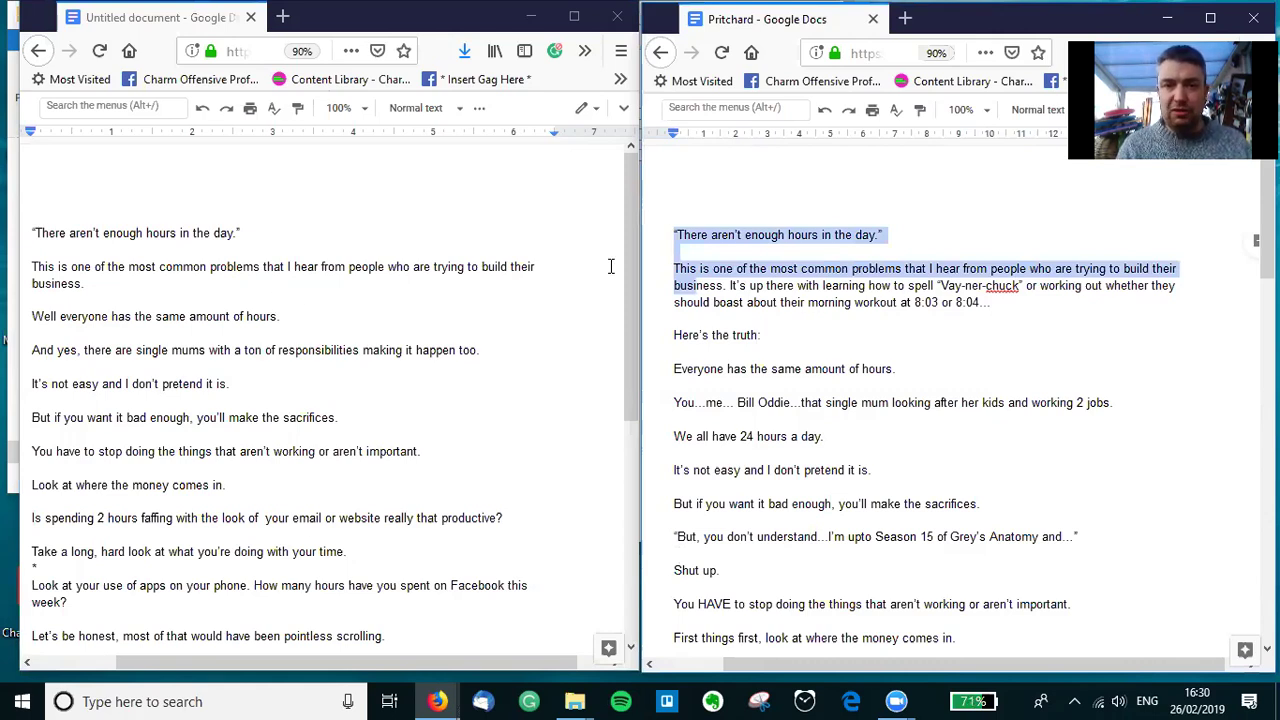
click(421, 258)
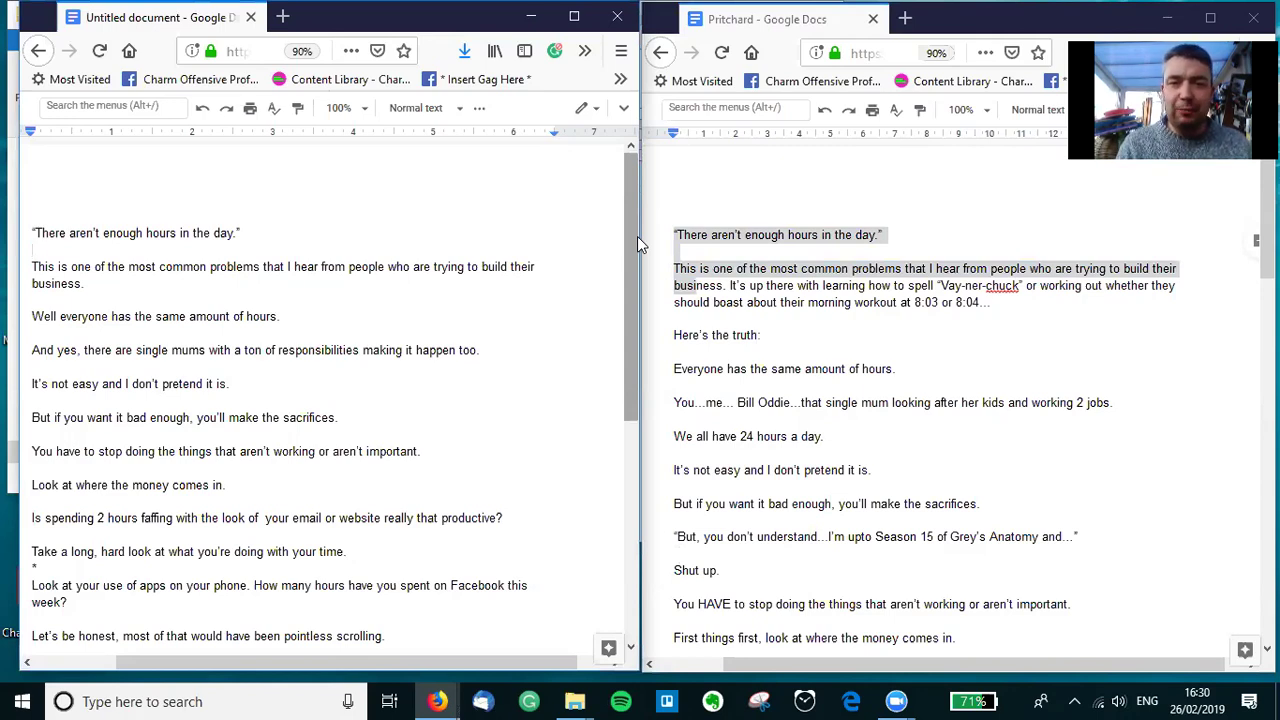
drag(637, 236, 613, 214)
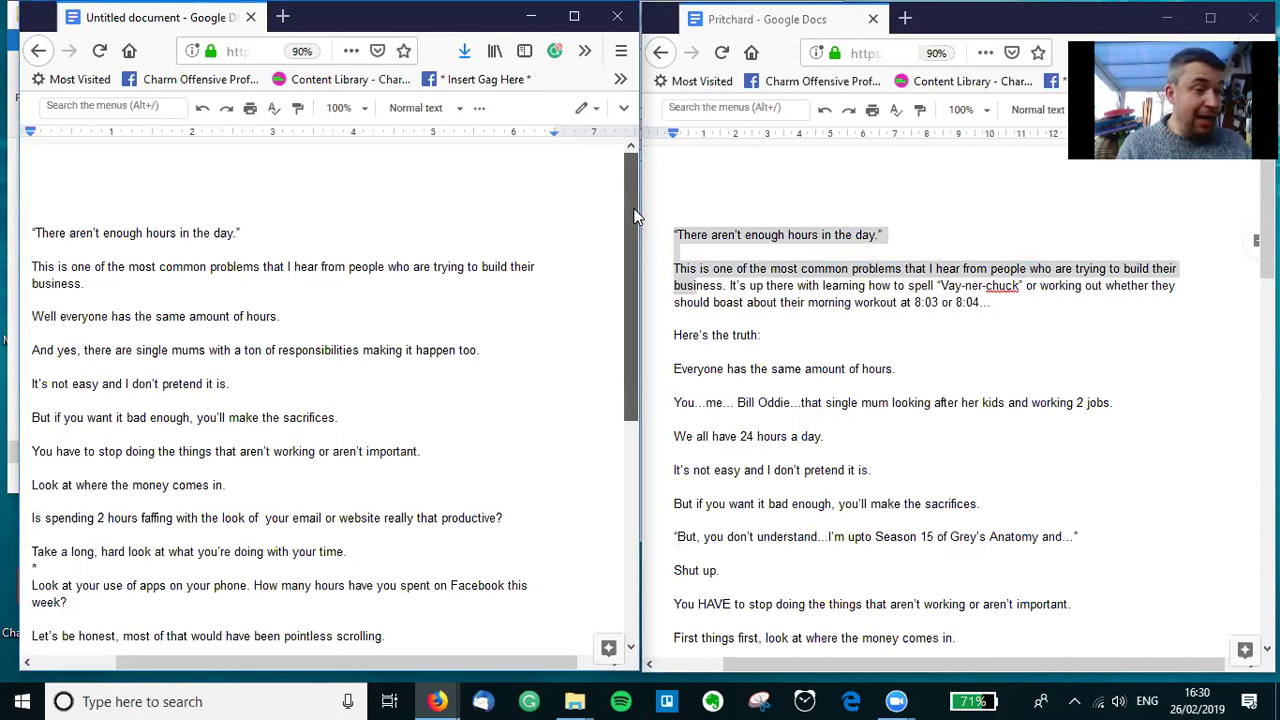
scroll(594, 340, down, 7)
scroll(590, 238, up, 6)
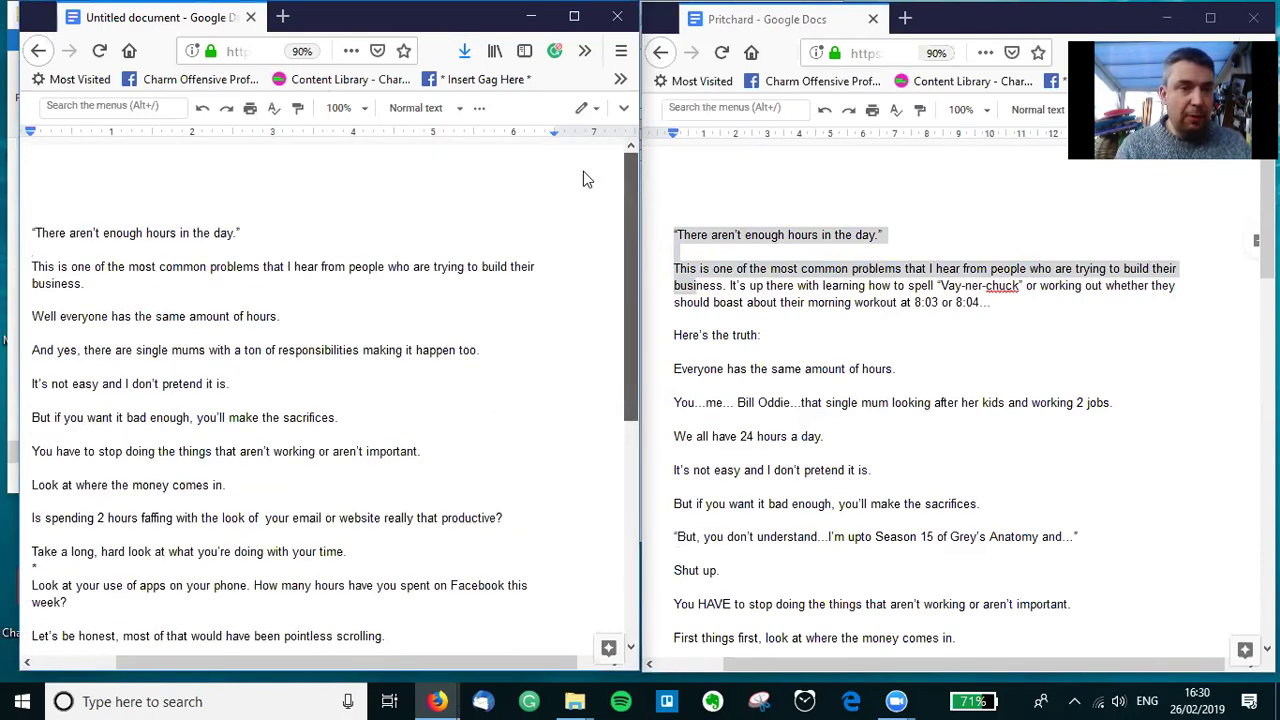
scroll(430, 230, down, 6)
scroll(631, 491, up, 2)
key(ctrl+Home)
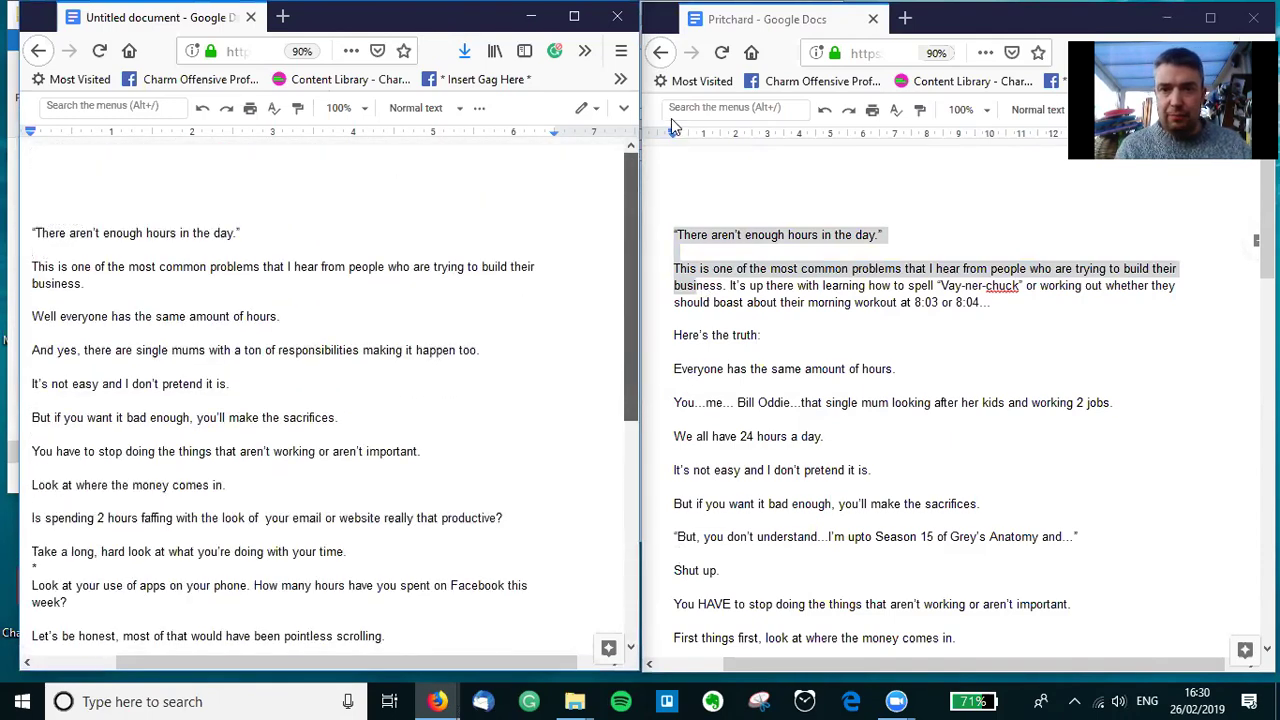
Step: Look through the rewritten version and highlight its added sentence about spelling "Vay-ner-chuck" and boasting about the morning workout
click(1153, 298)
scroll(1256, 272, down, 6)
scroll(1256, 274, up, 6)
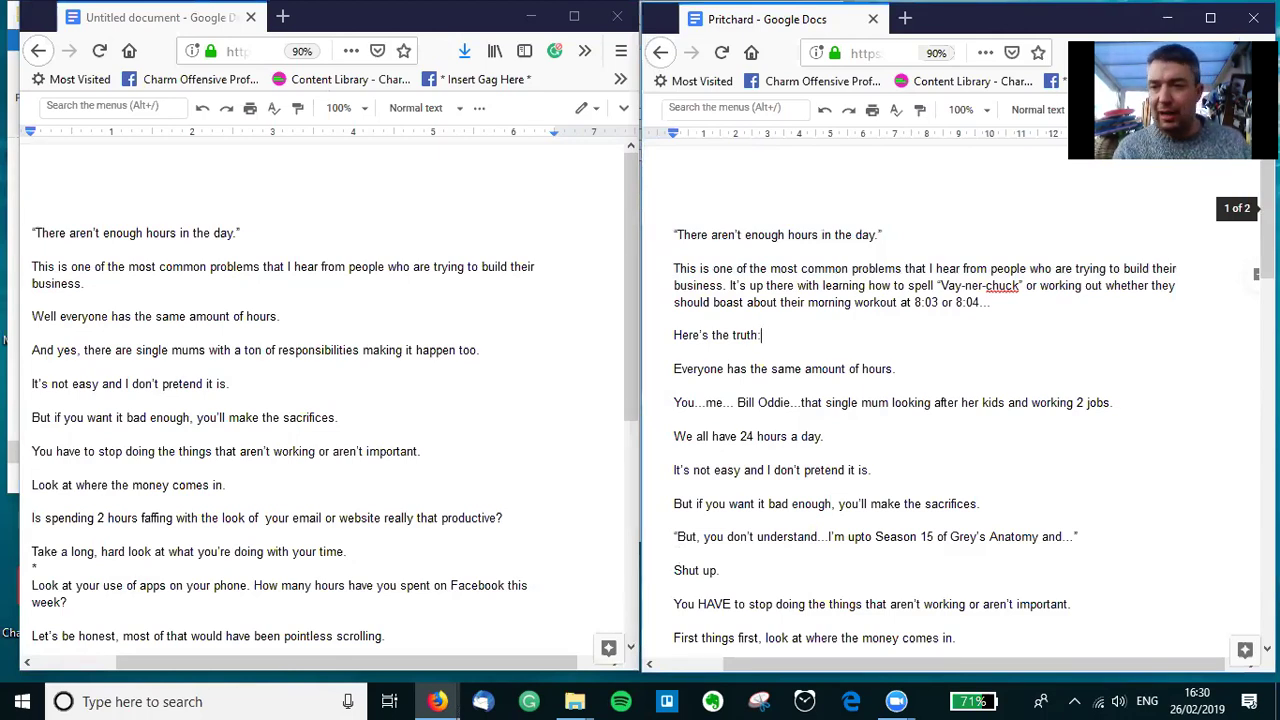
scroll(959, 400, down, 1)
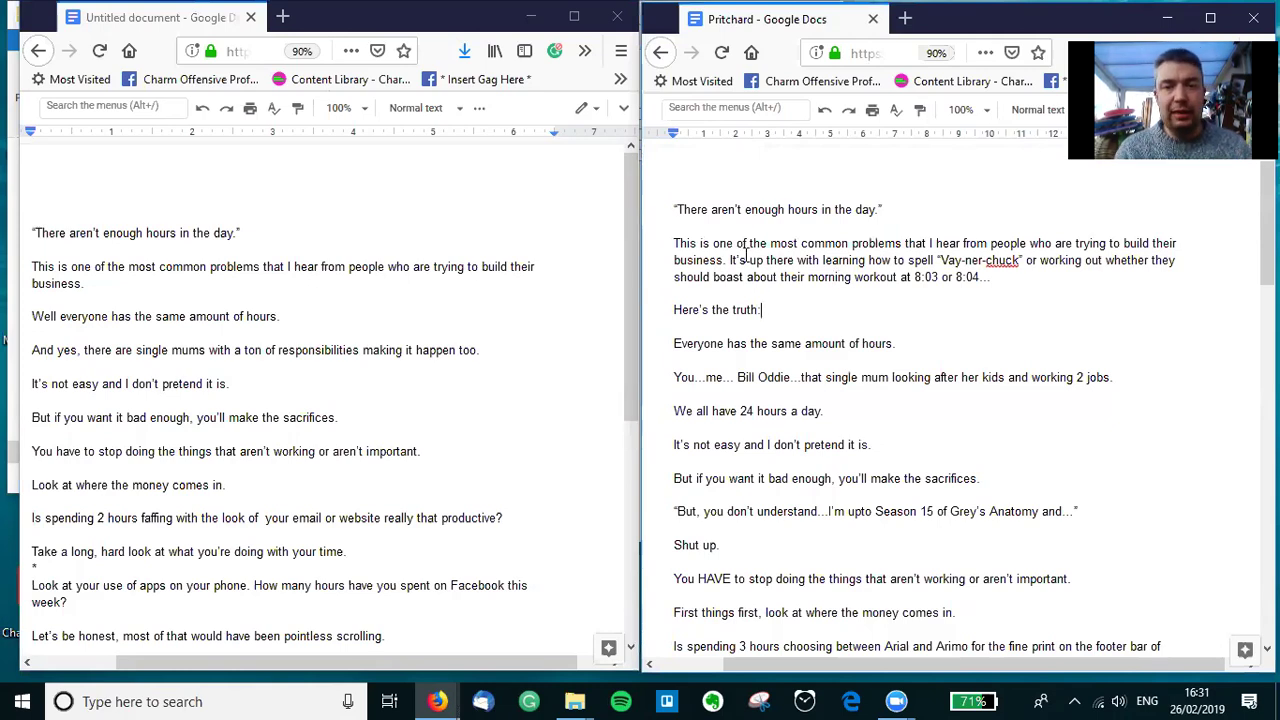
drag(731, 260, 1013, 292)
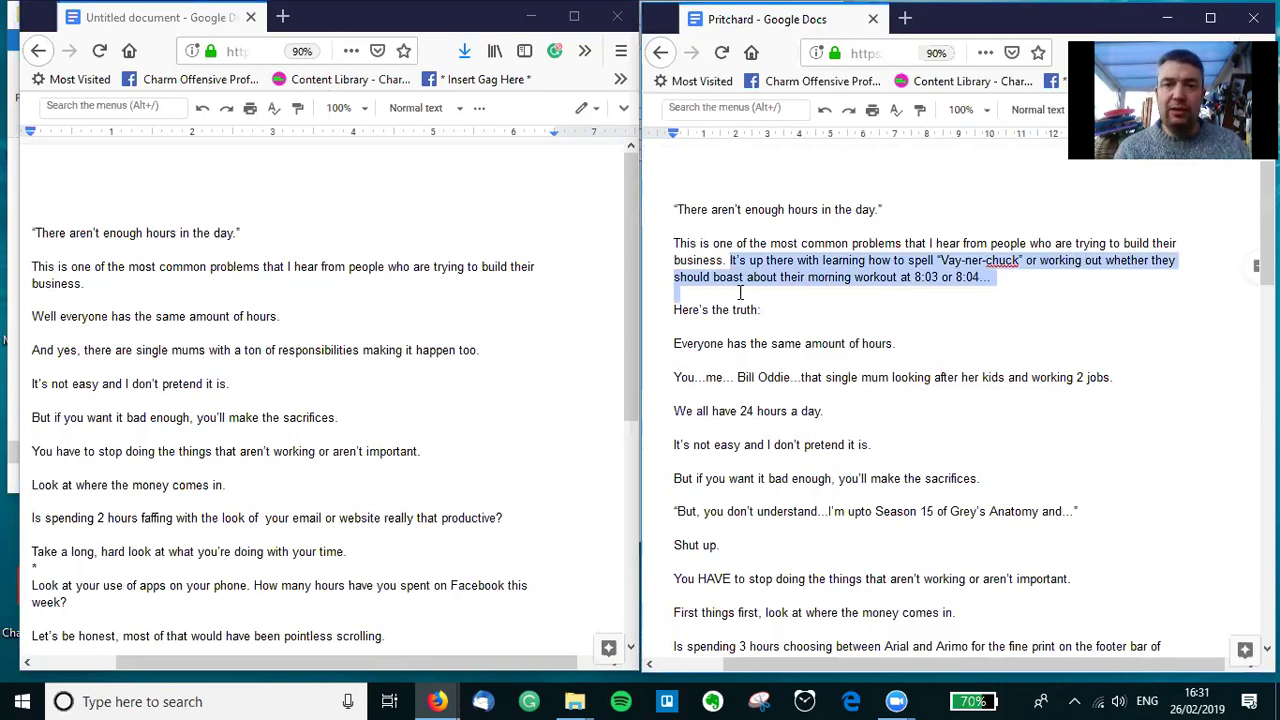
click(822, 284)
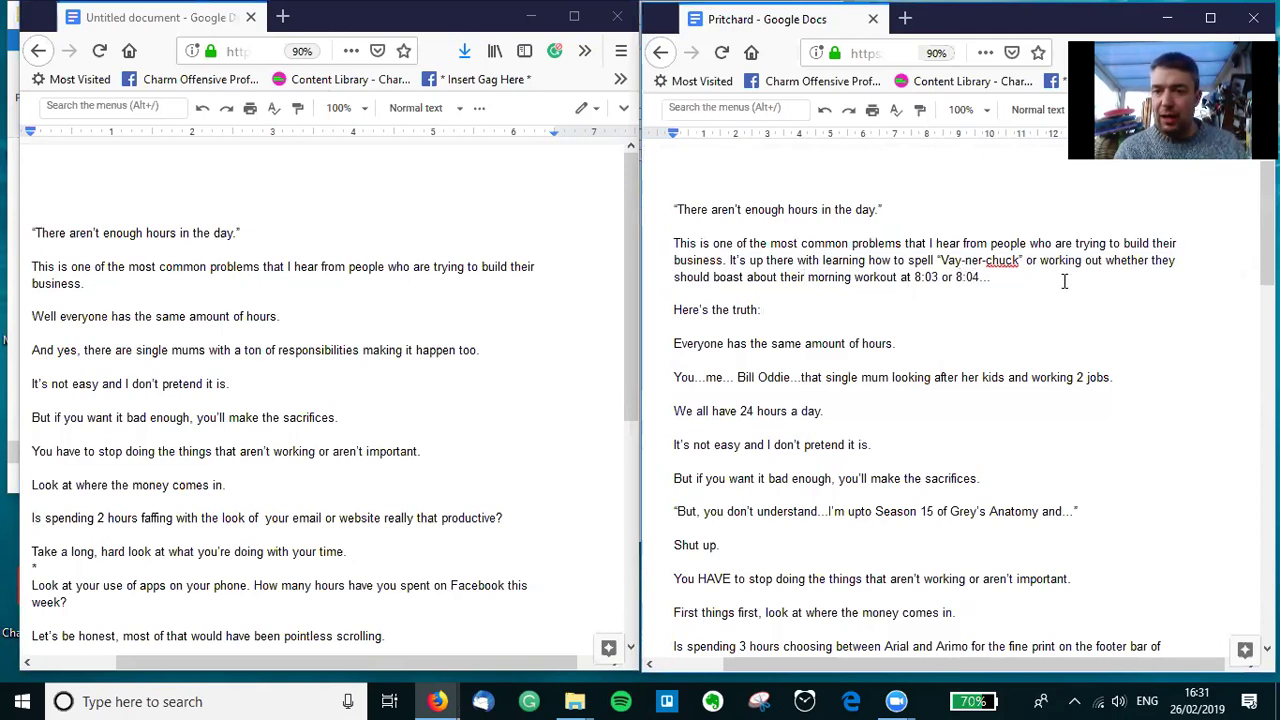
Step: Replace "workout" with "run" in the rewritten sentence that already contains "working out"
click(1041, 262)
drag(1041, 262, 1104, 262)
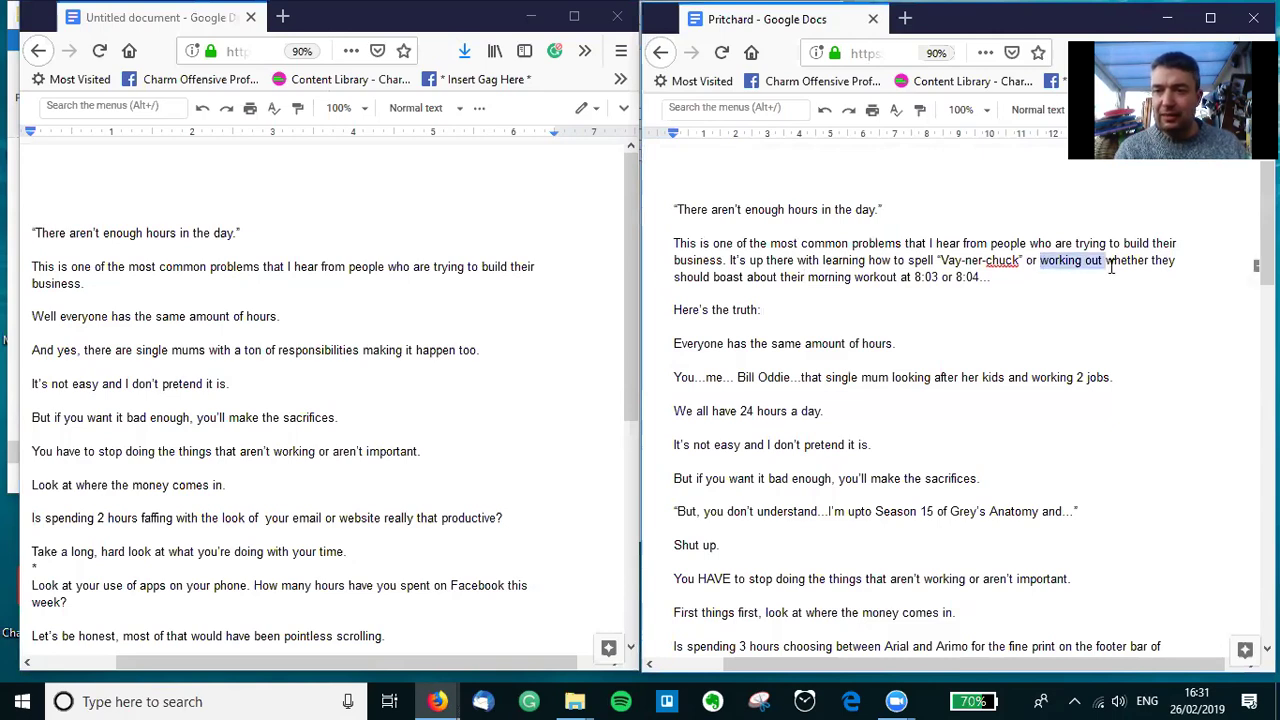
click(873, 280)
double_click(873, 280)
text(run)
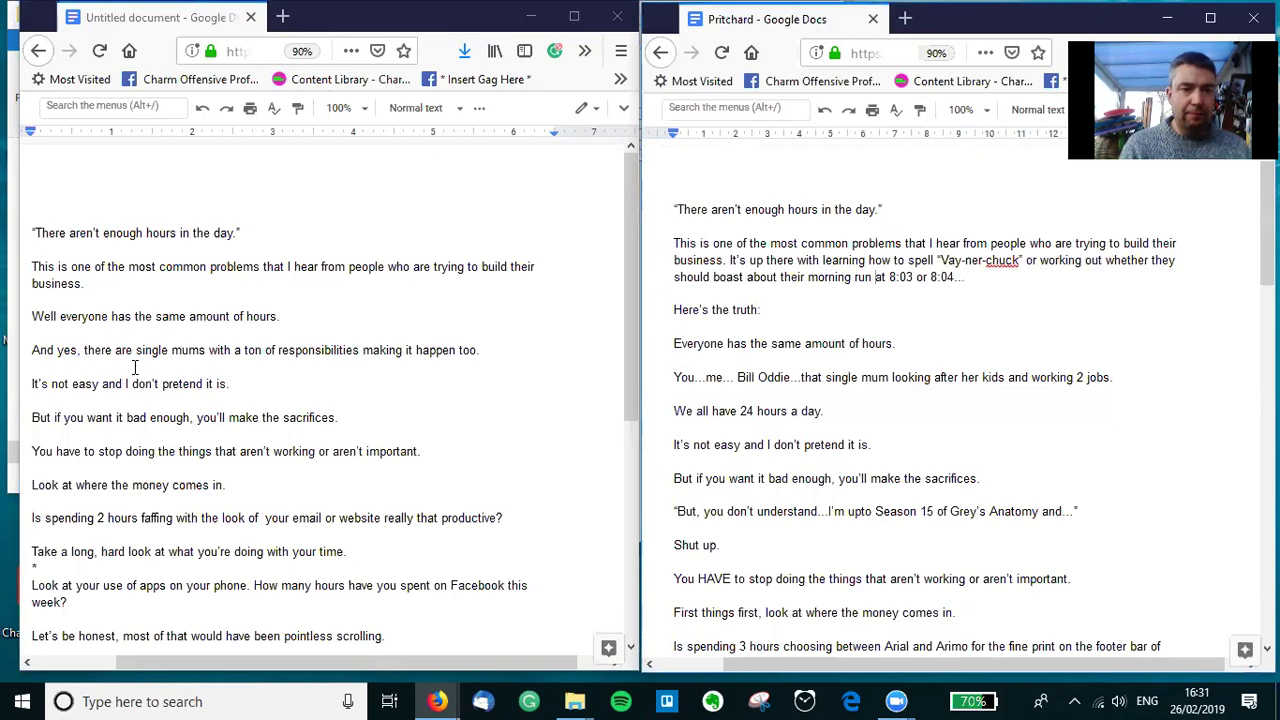
Step: Compare the original line about single mums with the rewritten "You…me… Bill Oddie" line by highlighting both
drag(35, 350, 476, 350)
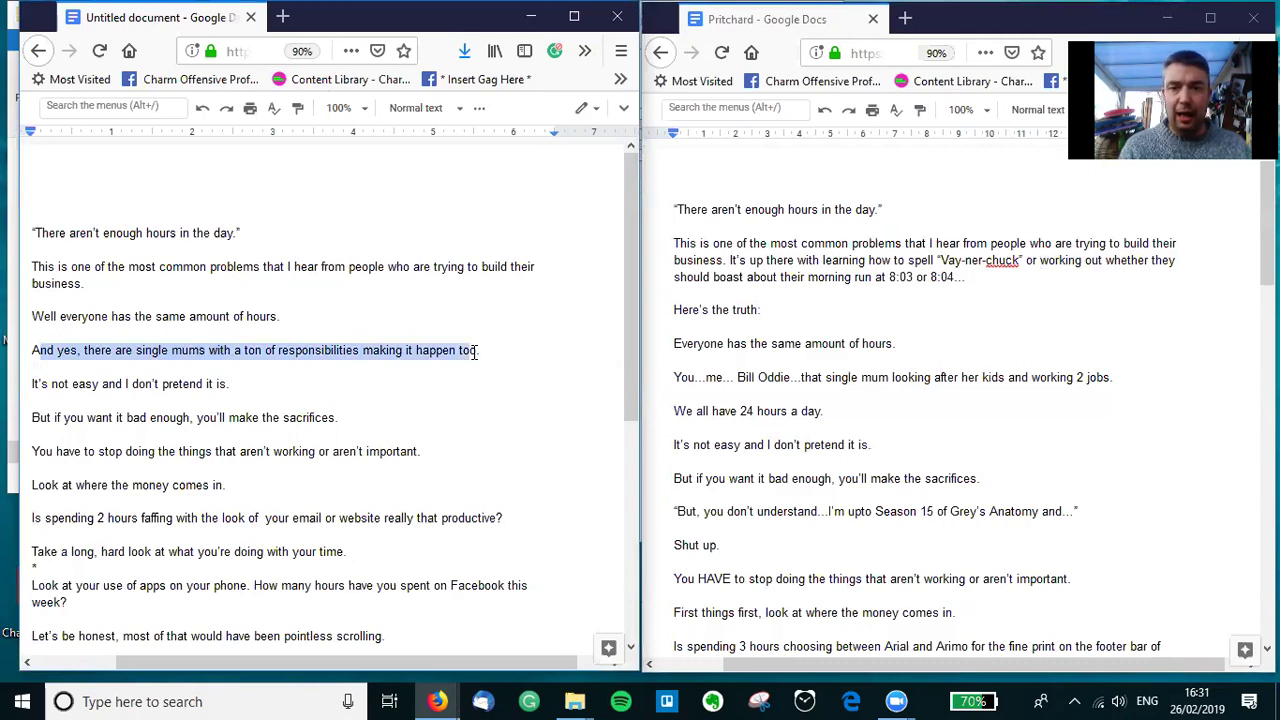
click(672, 377)
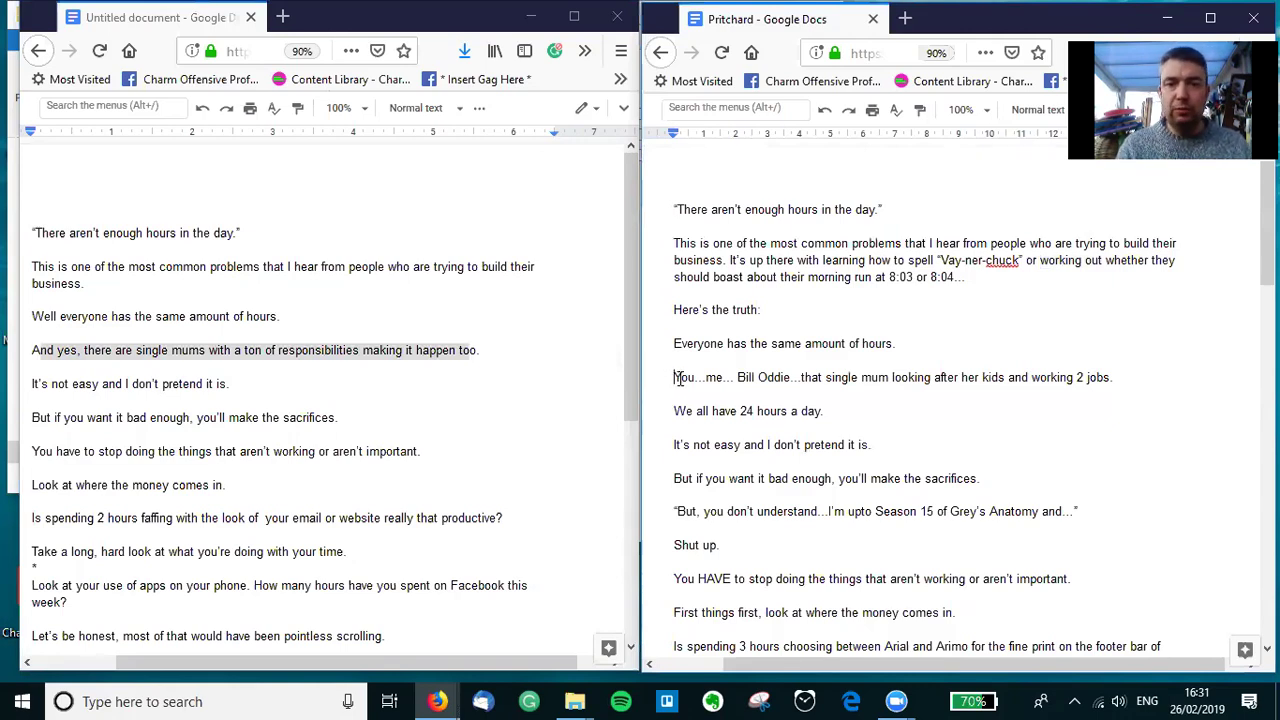
drag(676, 378, 1138, 380)
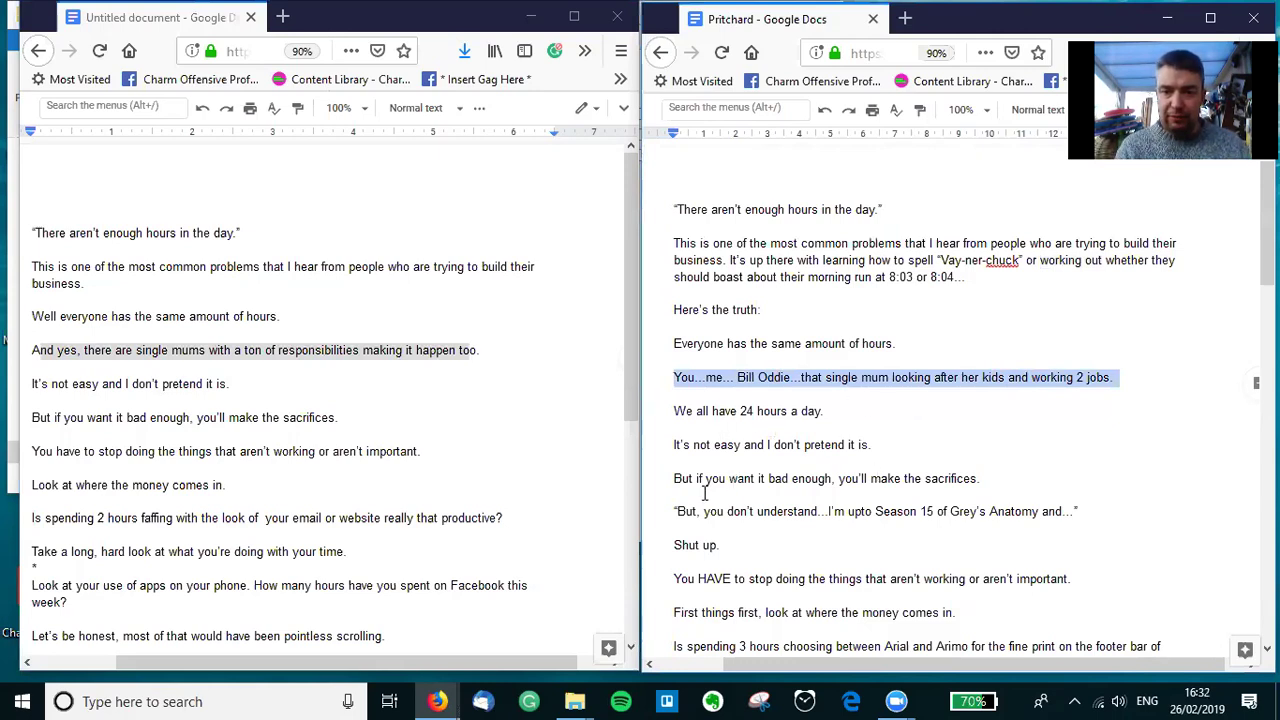
Step: Highlight the rewritten version's sacrifices line, followed by the Grey's Anatomy objection together with its "Shut up." reply
drag(674, 479, 728, 479)
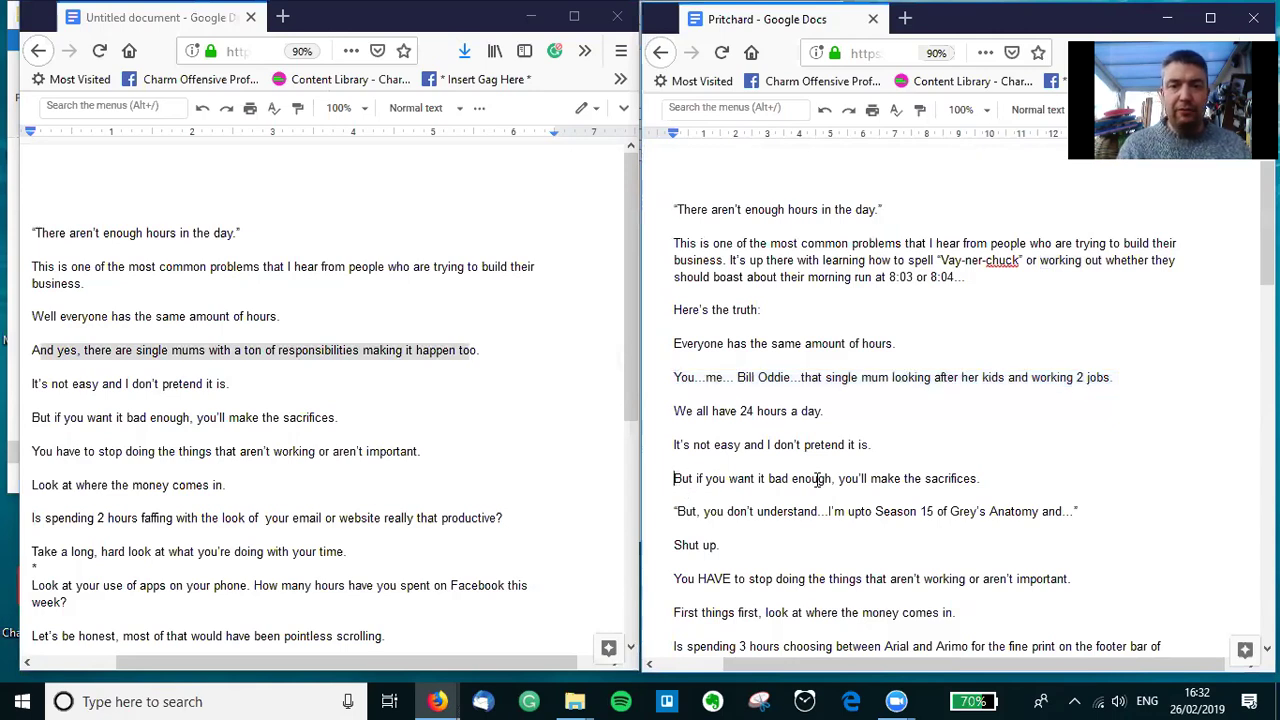
drag(818, 480, 994, 479)
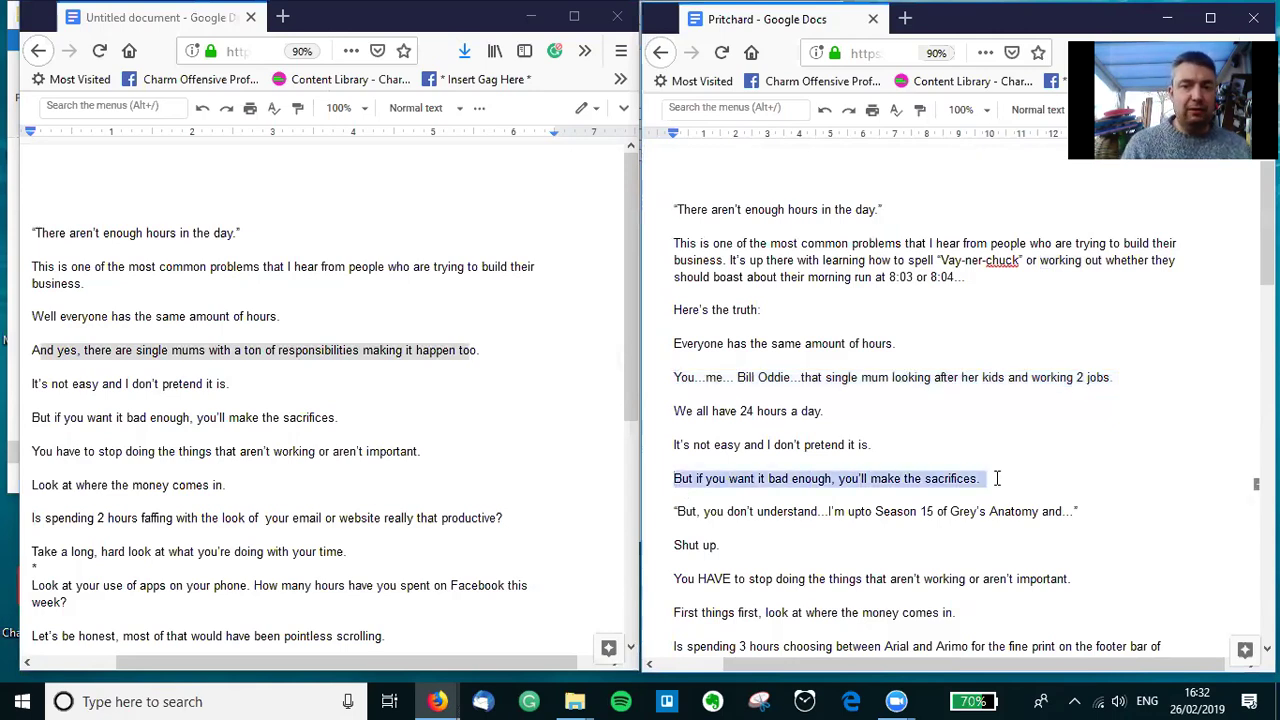
click(674, 511)
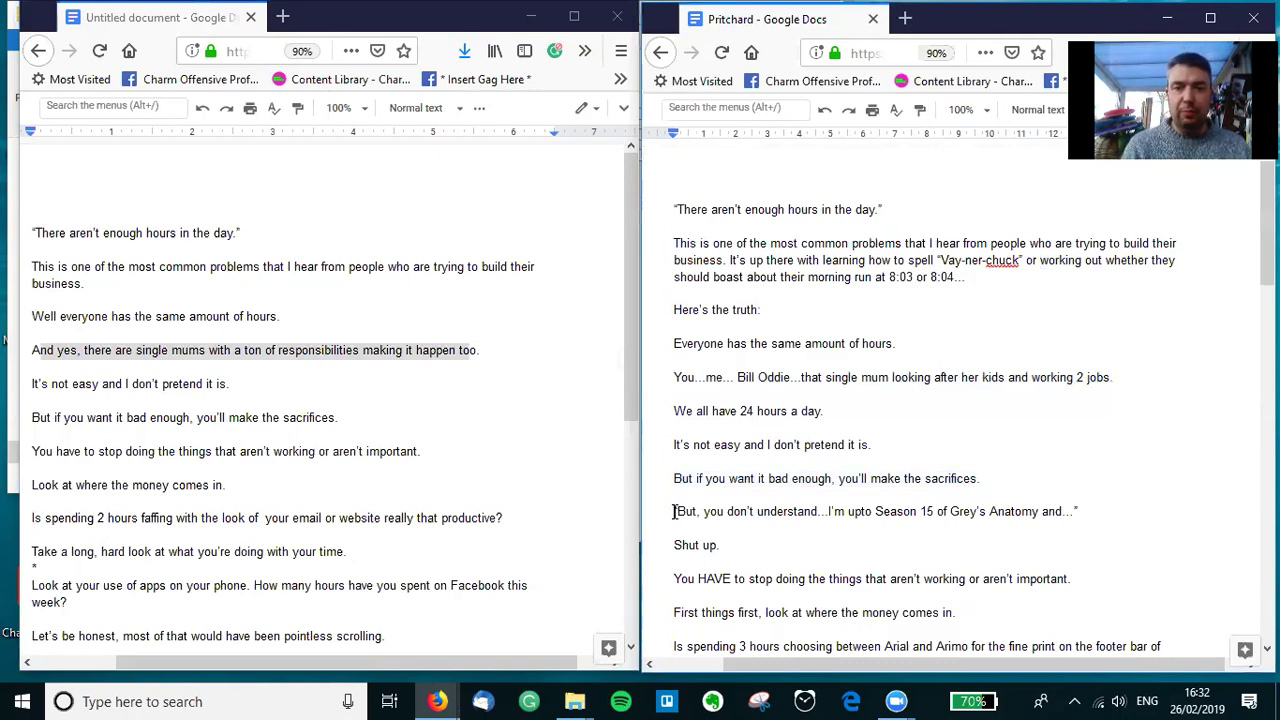
drag(674, 511, 1079, 510)
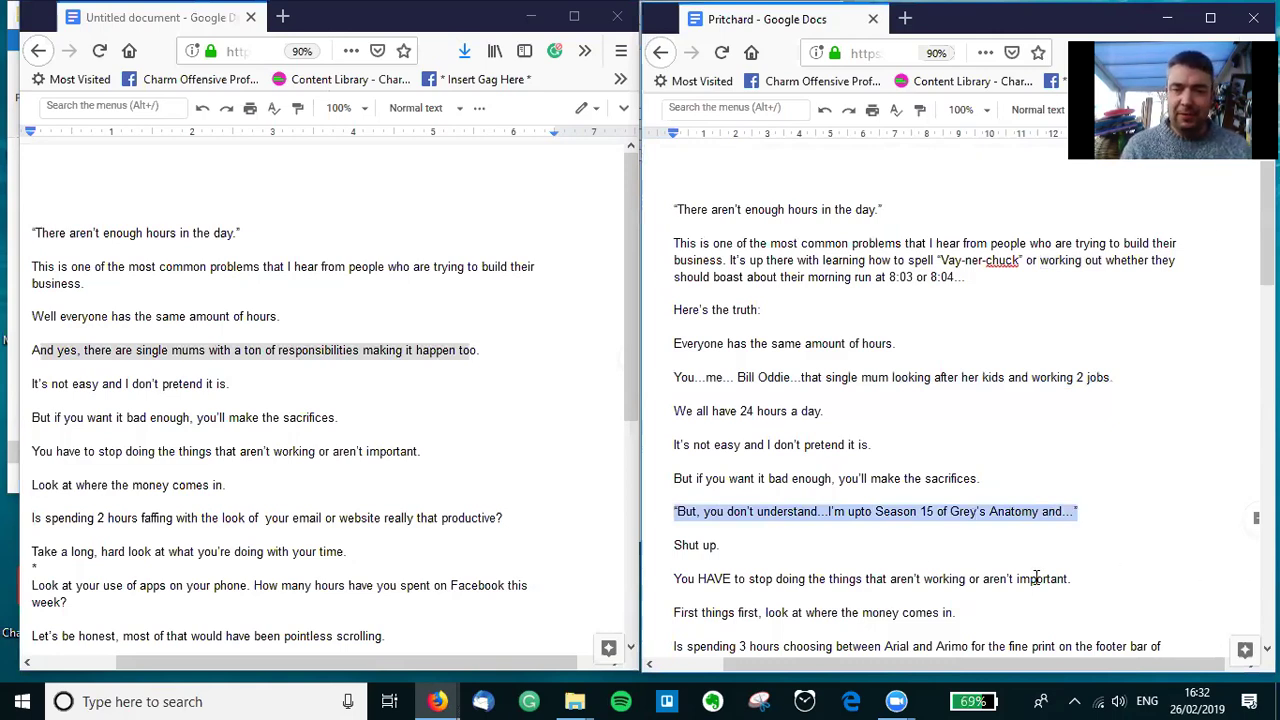
drag(720, 545, 674, 511)
Step: Compare the original "Is spending 2 hours faffing" question with the rewritten Arial and Arimo question by highlighting both
click(243, 435)
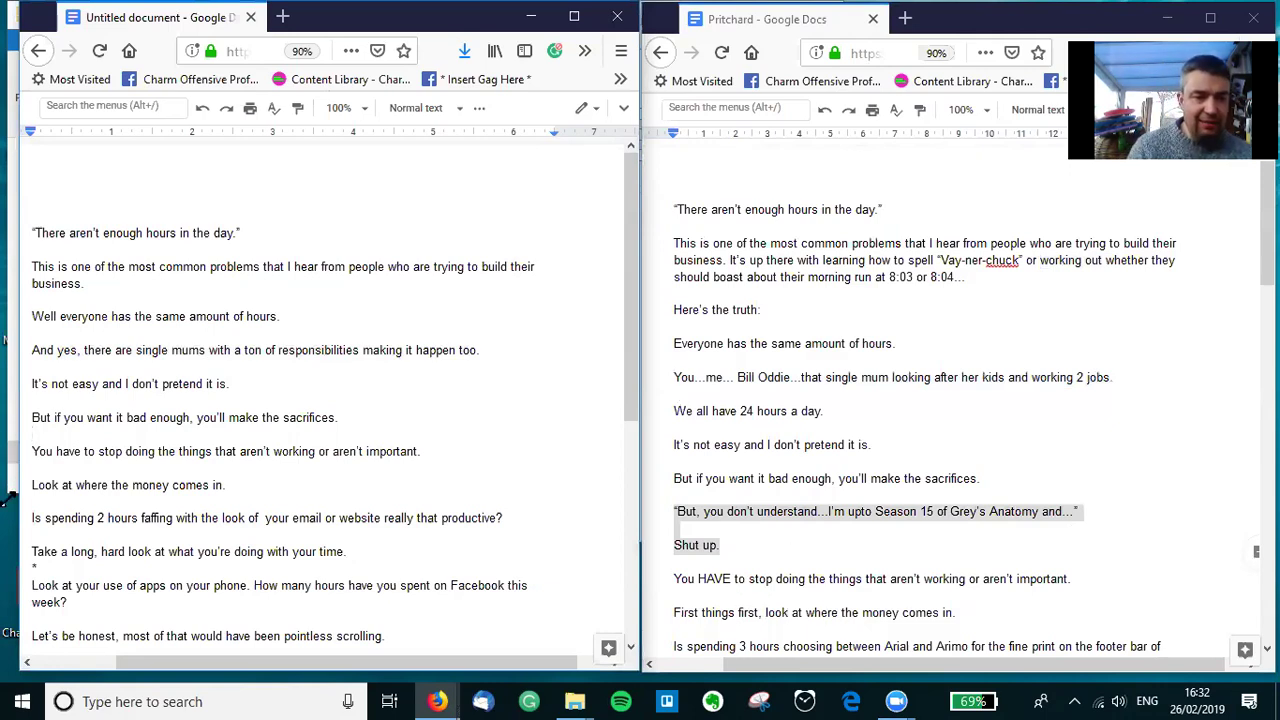
click(33, 522)
shift+click(320, 542)
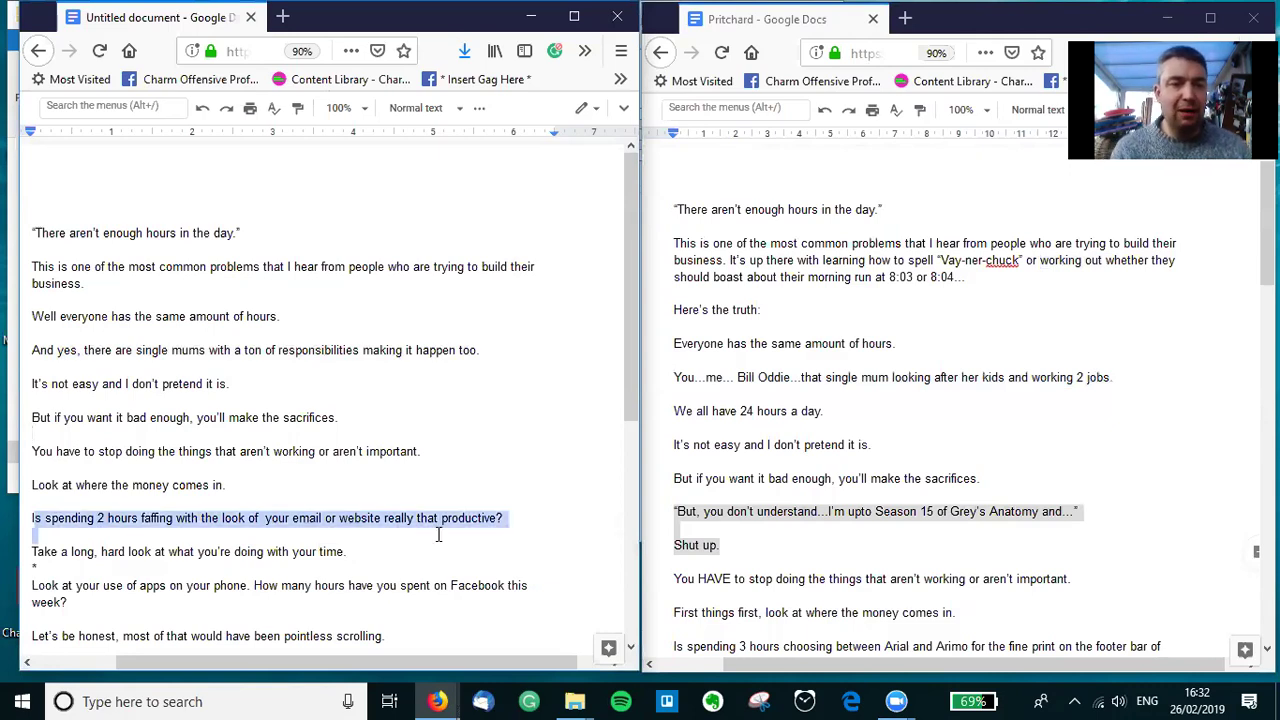
shift+click(506, 522)
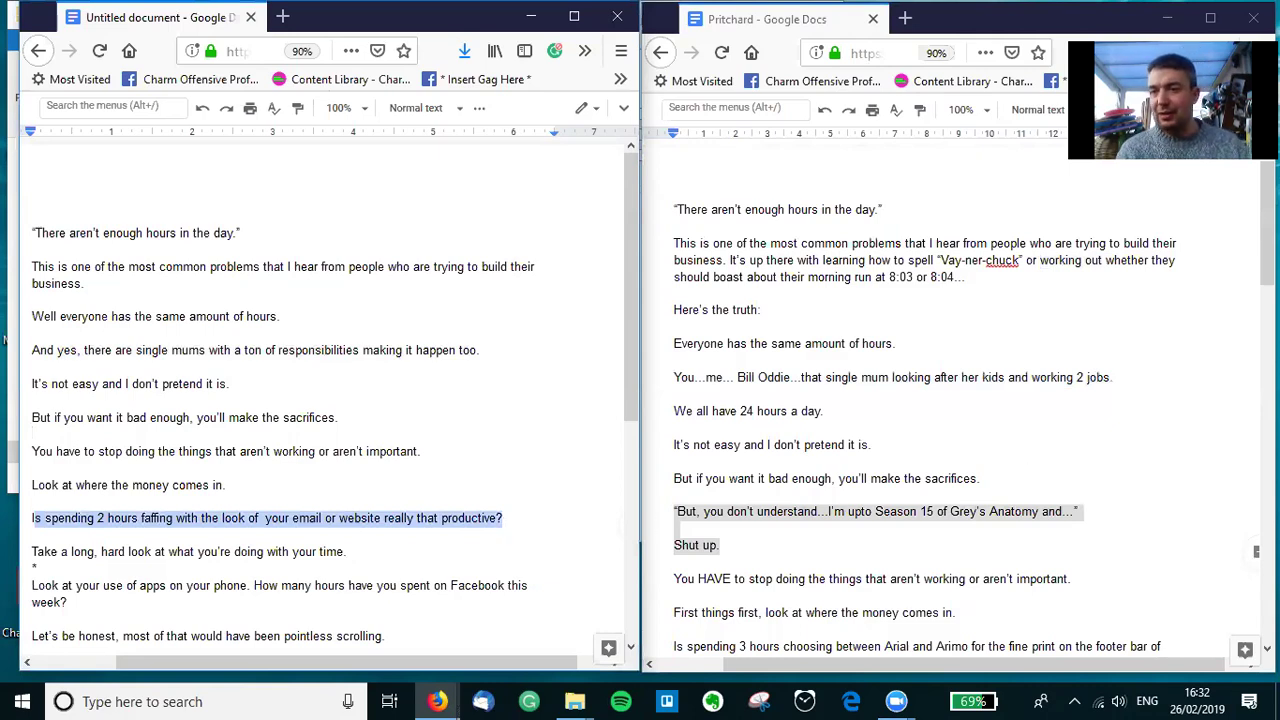
drag(1266, 218, 1266, 284)
drag(670, 389, 897, 411)
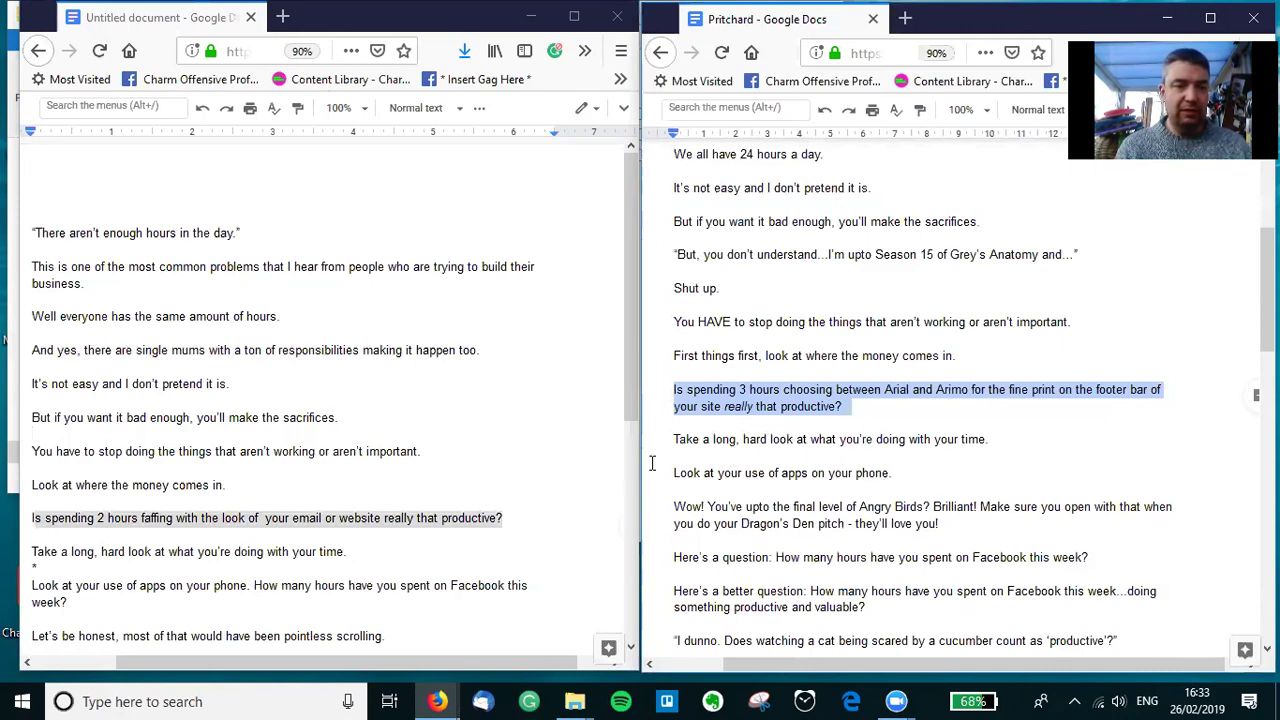
Step: Look at the rest of the original draft and highlight the rewritten version's Angry Birds and Dragon's Den joke
drag(630, 379, 614, 500)
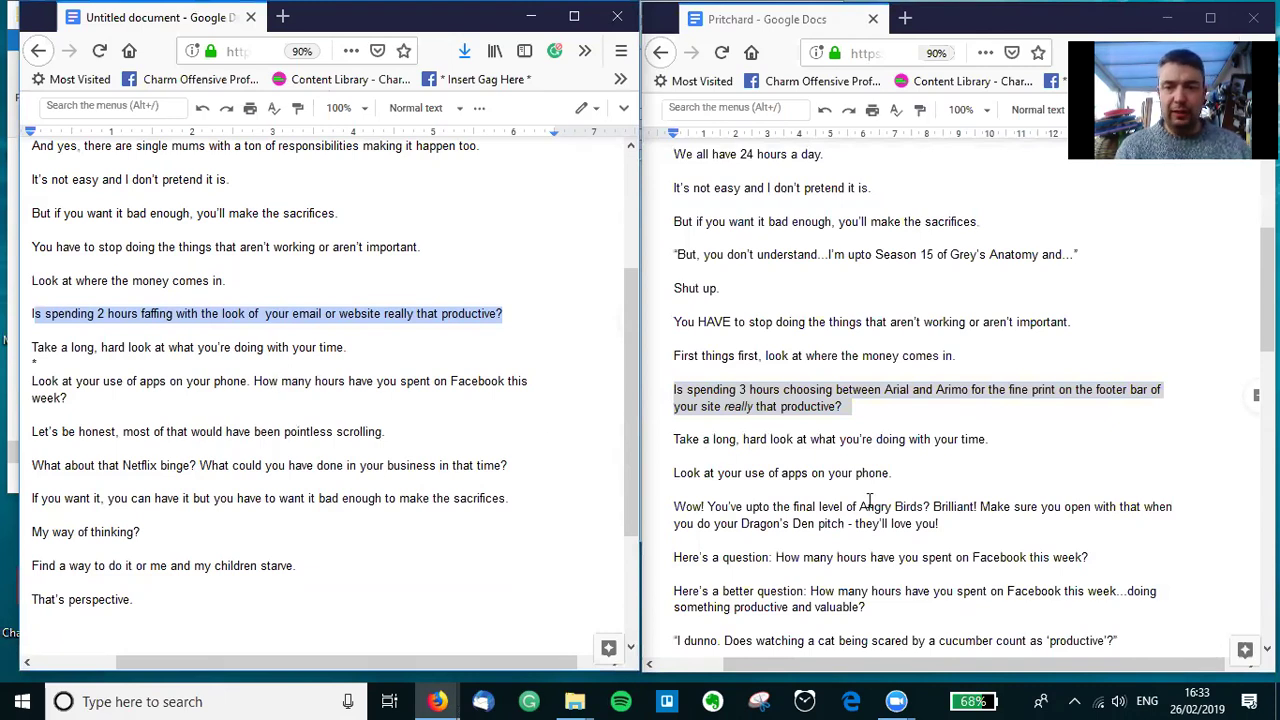
click(673, 510)
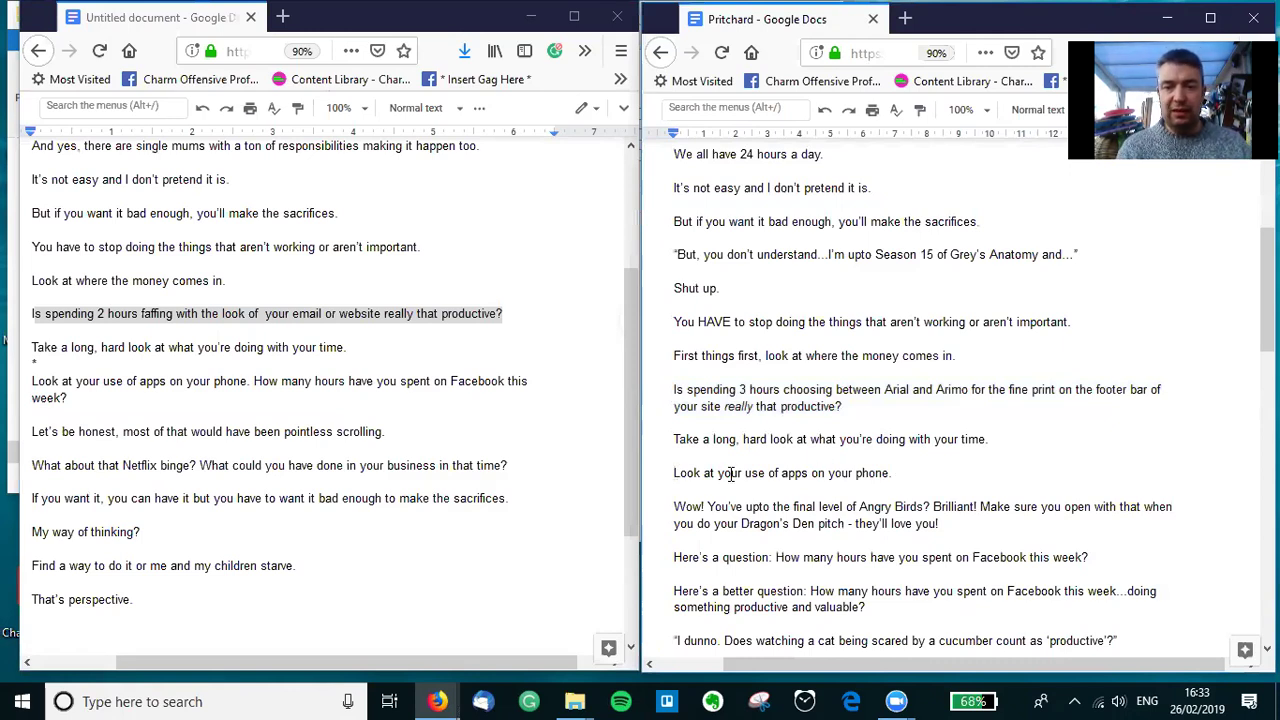
drag(671, 507, 937, 524)
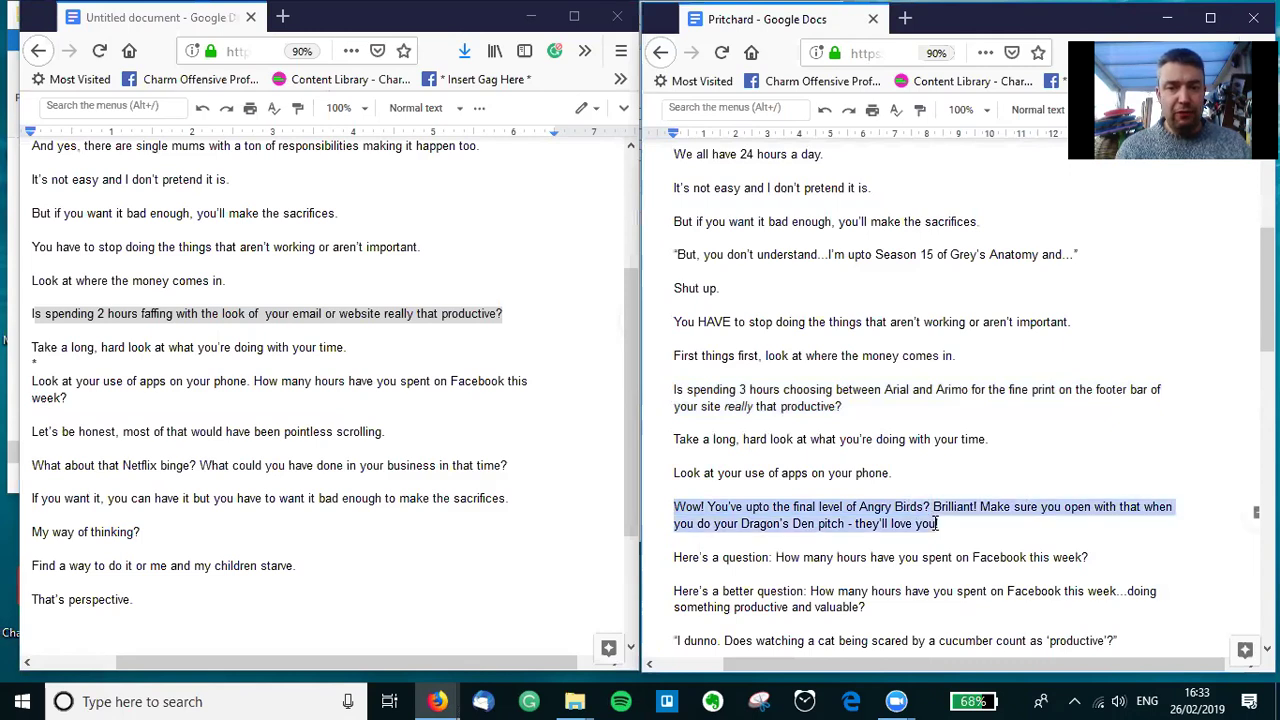
click(829, 515)
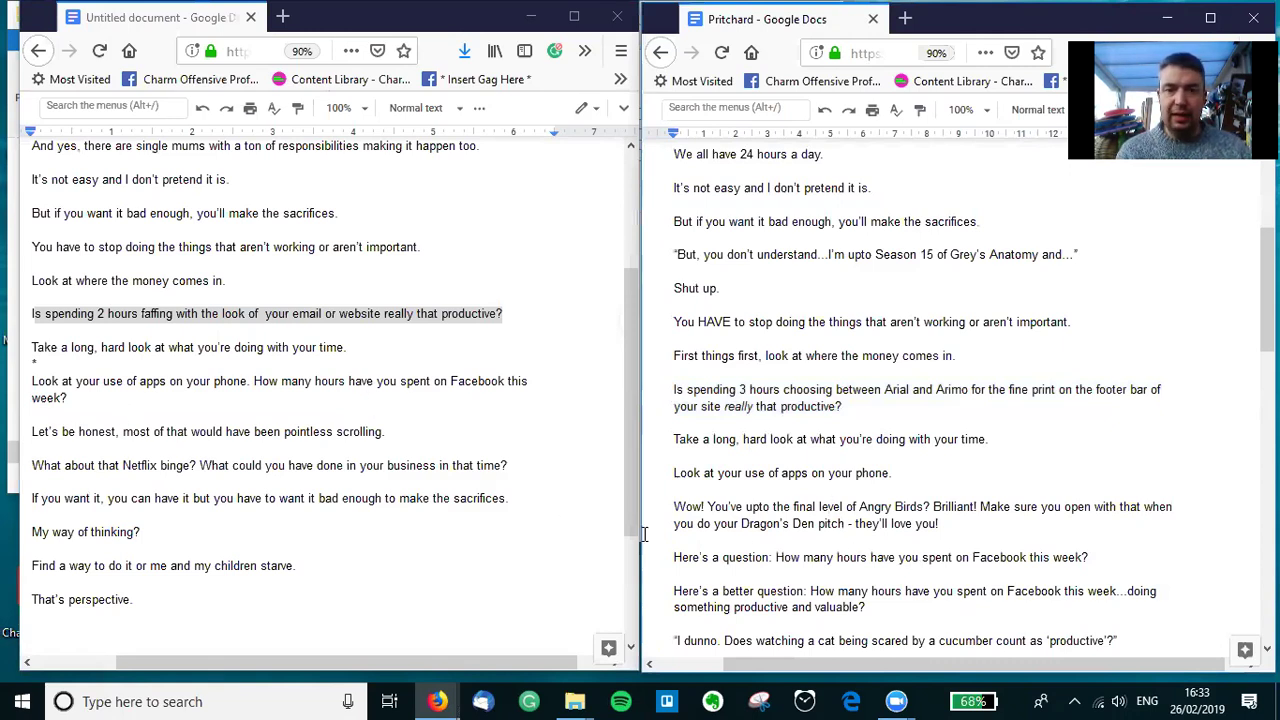
Step: Compare the original Facebook hours question with the two rewritten Facebook questions by highlighting them, and view the lines that follow
double_click(264, 384)
drag(410, 430, 395, 400)
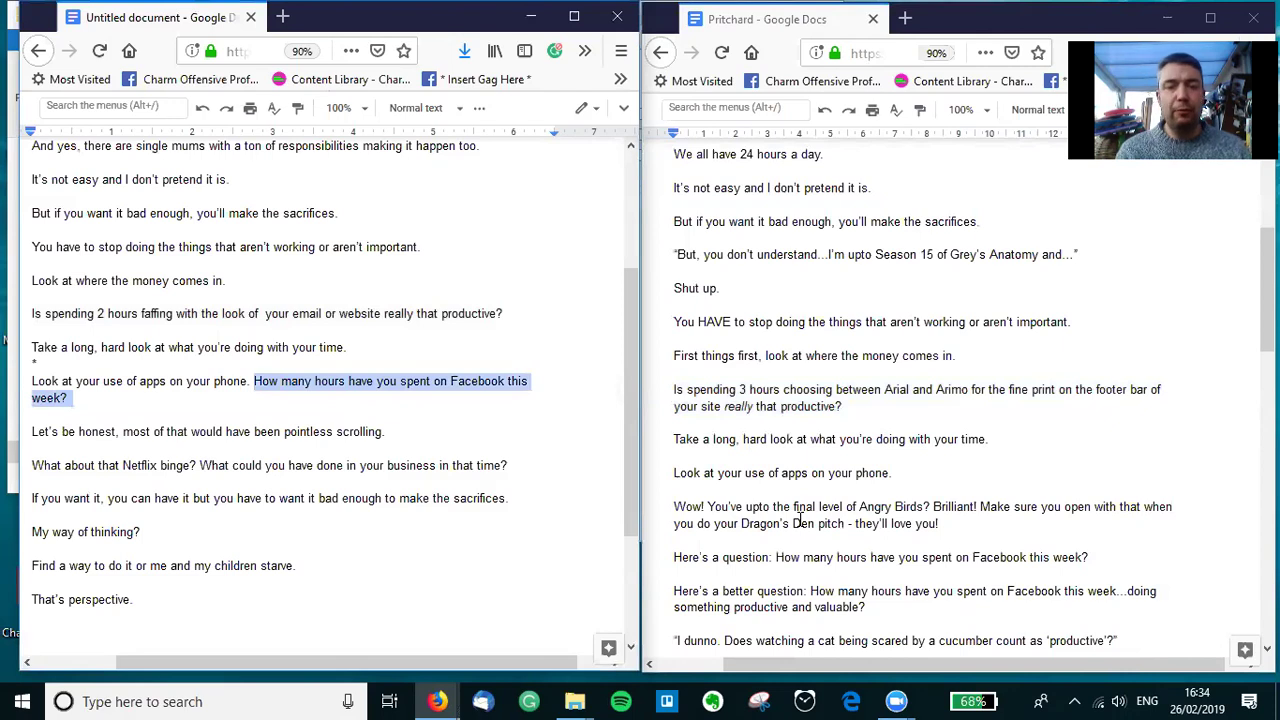
drag(675, 560, 924, 612)
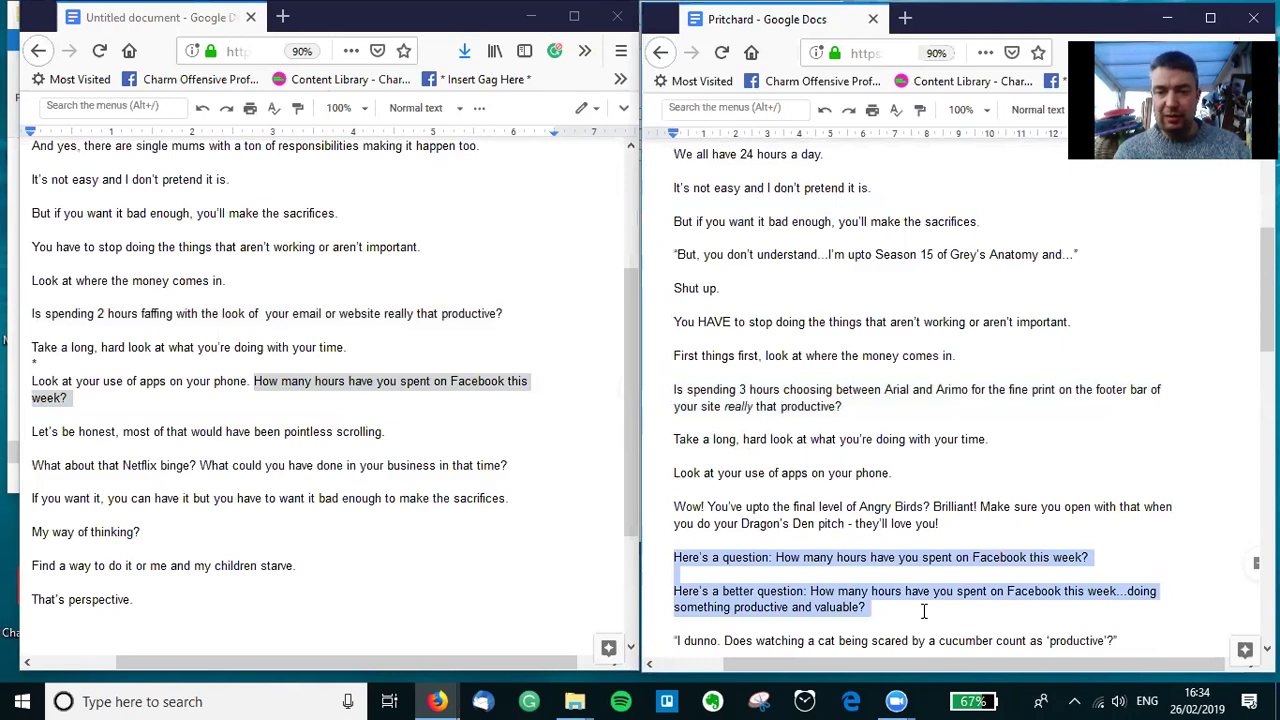
click(924, 612)
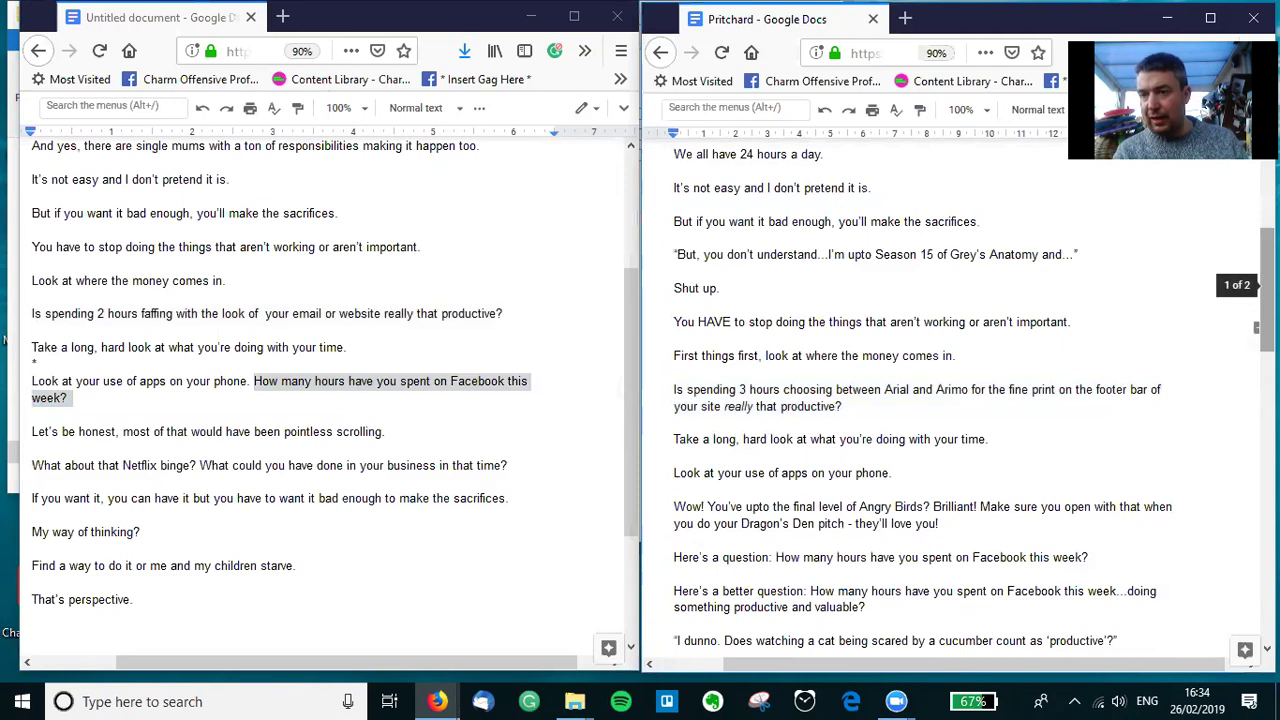
scroll(1265, 300, down, 4)
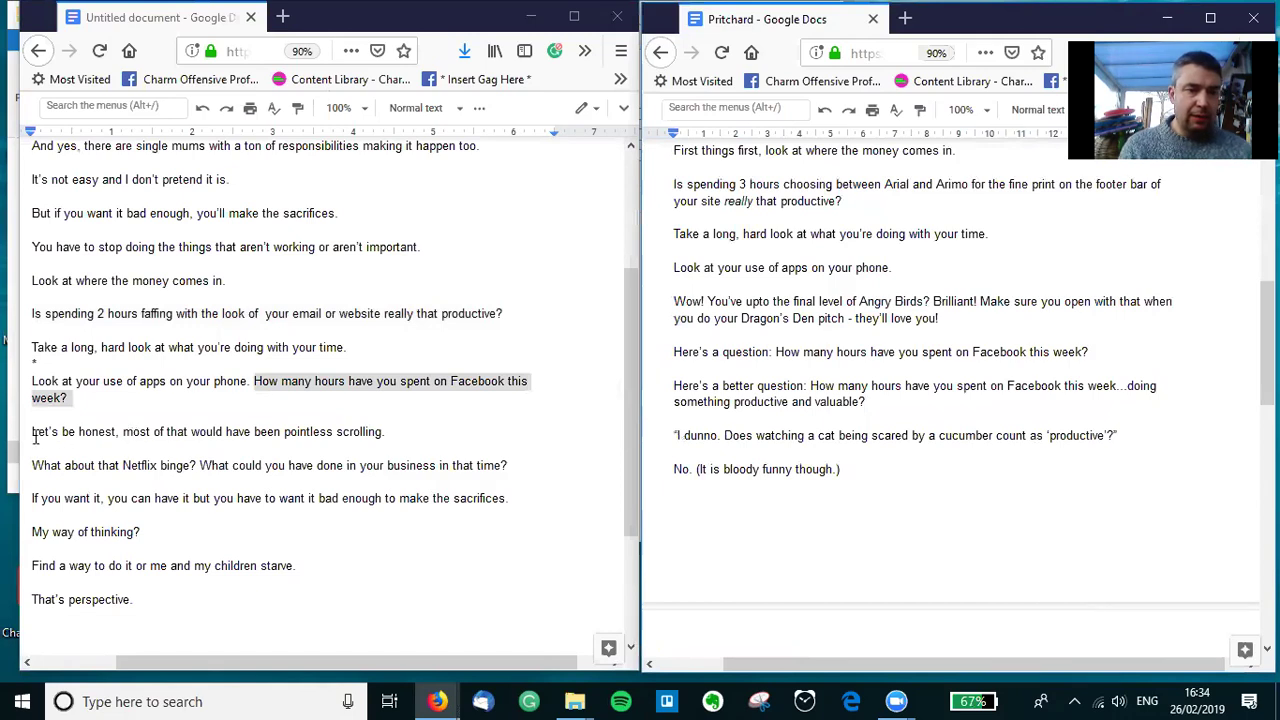
Step: Compare the original "pointless scrolling" line with the rewritten cat and cucumber exchange by highlighting both passages
drag(34, 437, 397, 438)
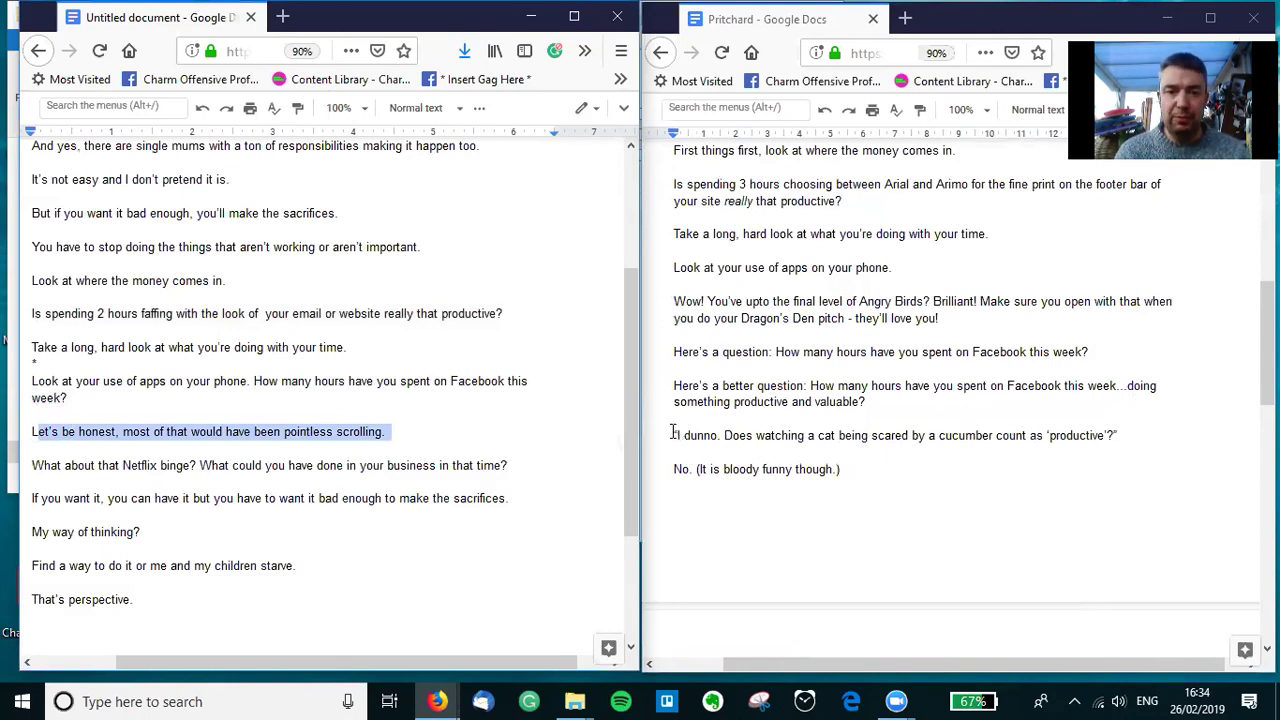
drag(674, 432, 926, 467)
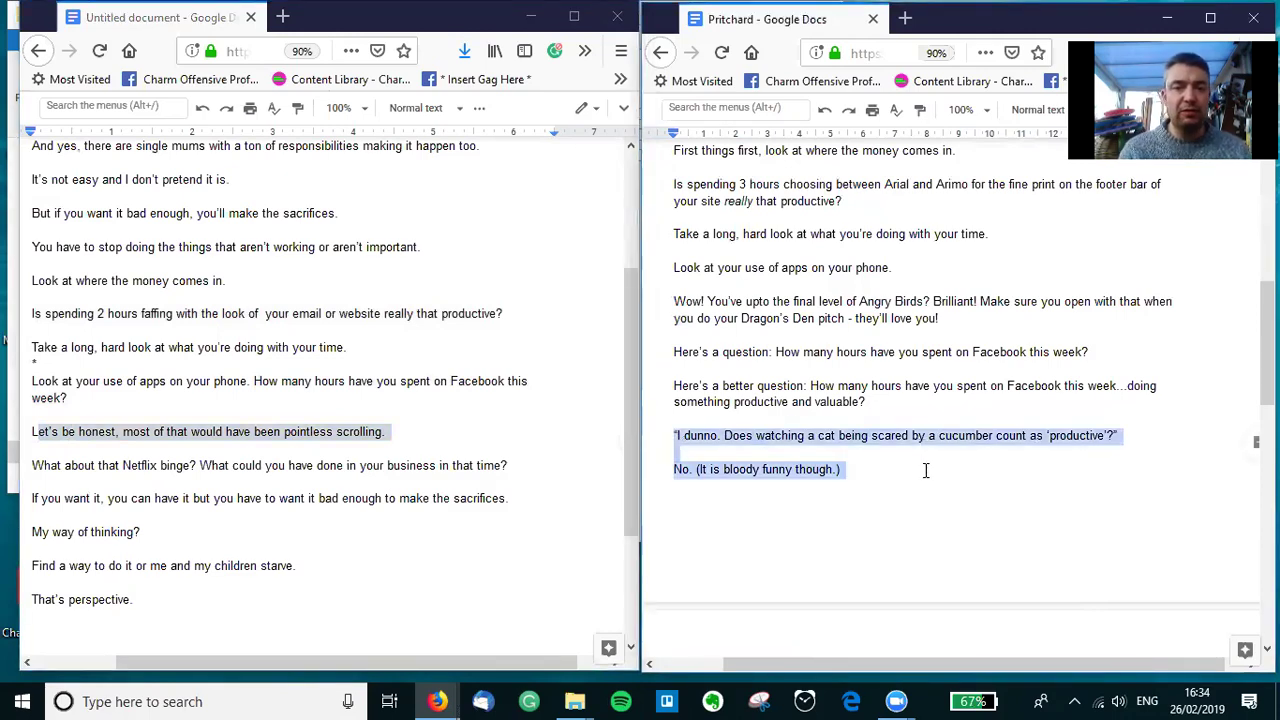
click(926, 470)
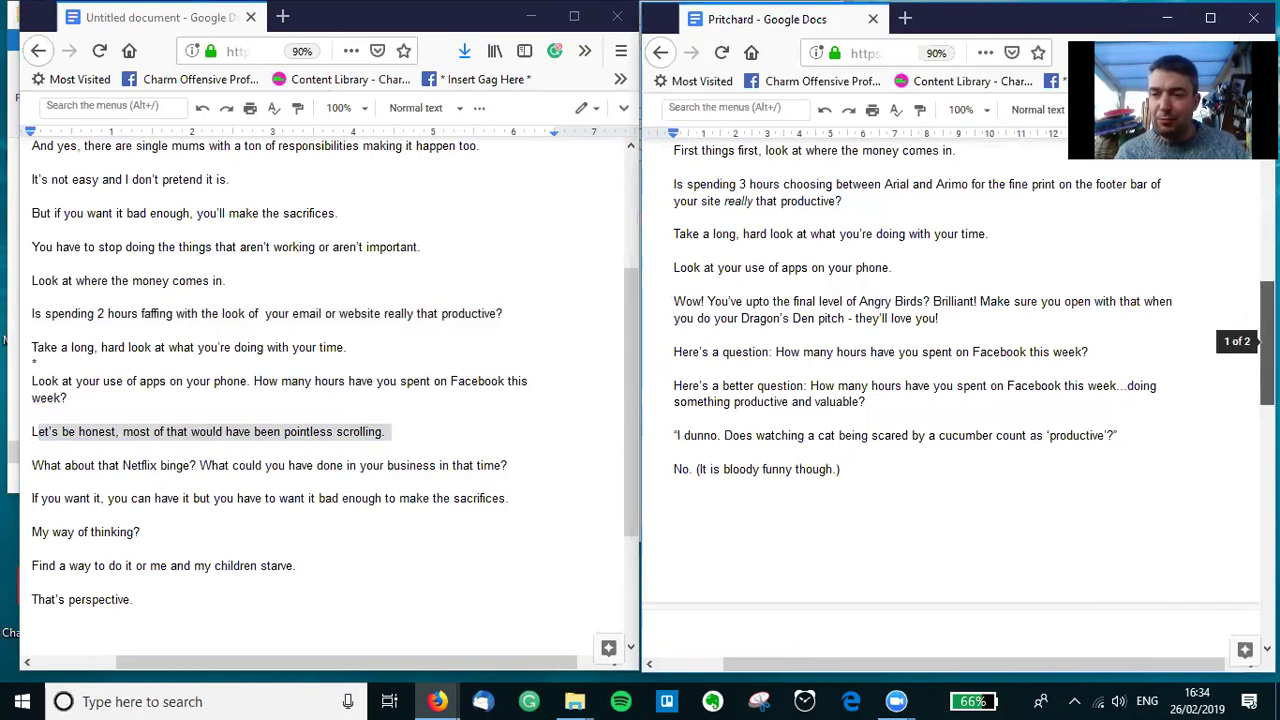
Step: Highlight the rewritten version's "mindless scrolling" line, followed by the drooling zombie gif placeholder beneath it
drag(1266, 341, 1266, 398)
scroll(900, 250, down, 1)
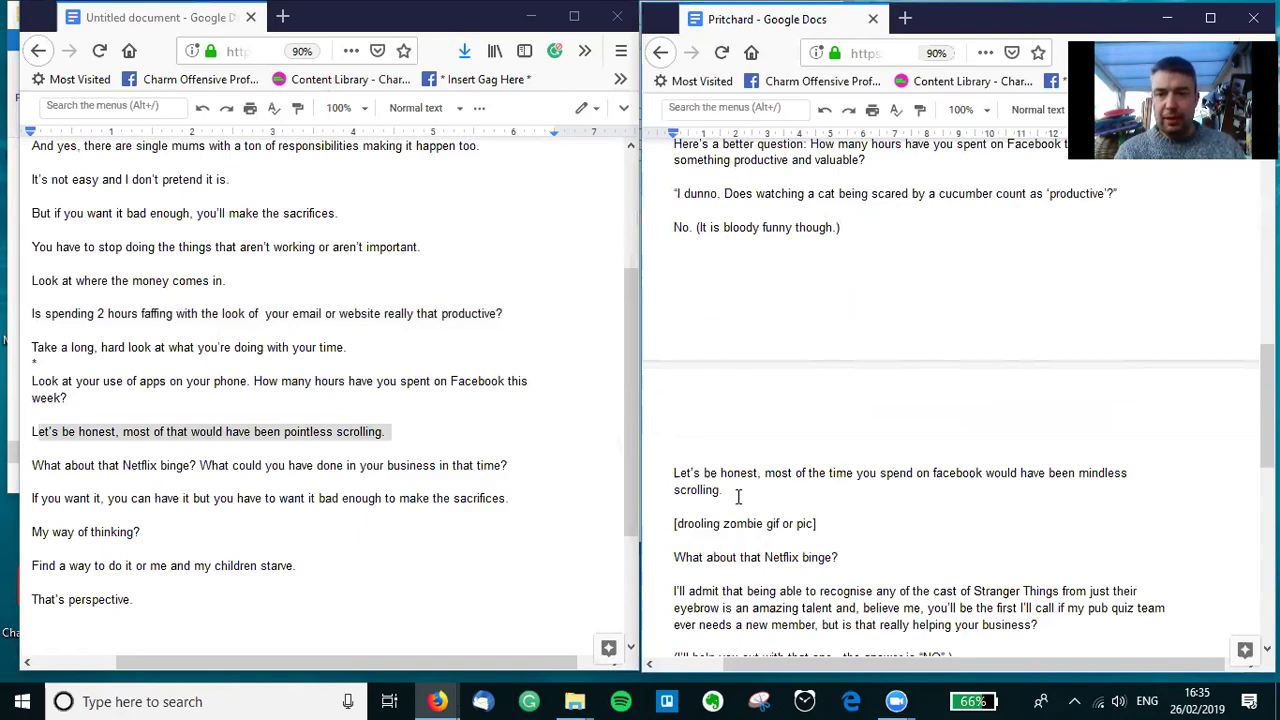
drag(738, 496, 670, 476)
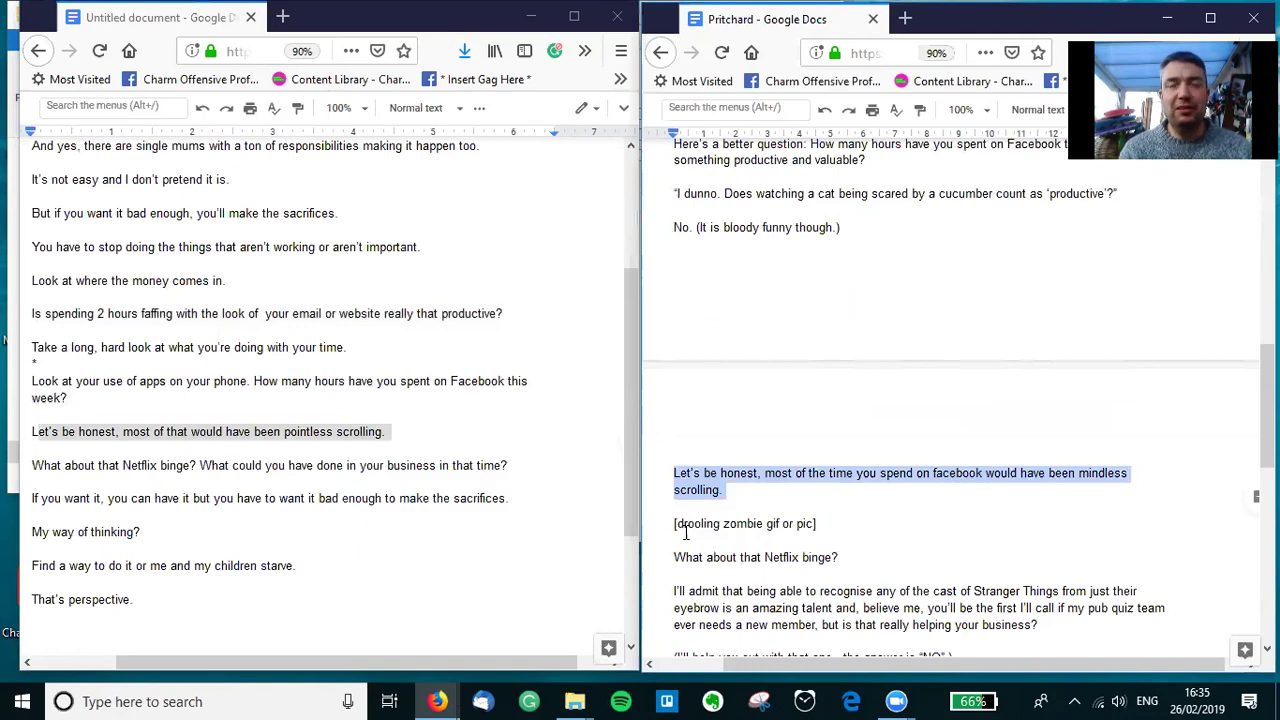
drag(672, 524, 836, 527)
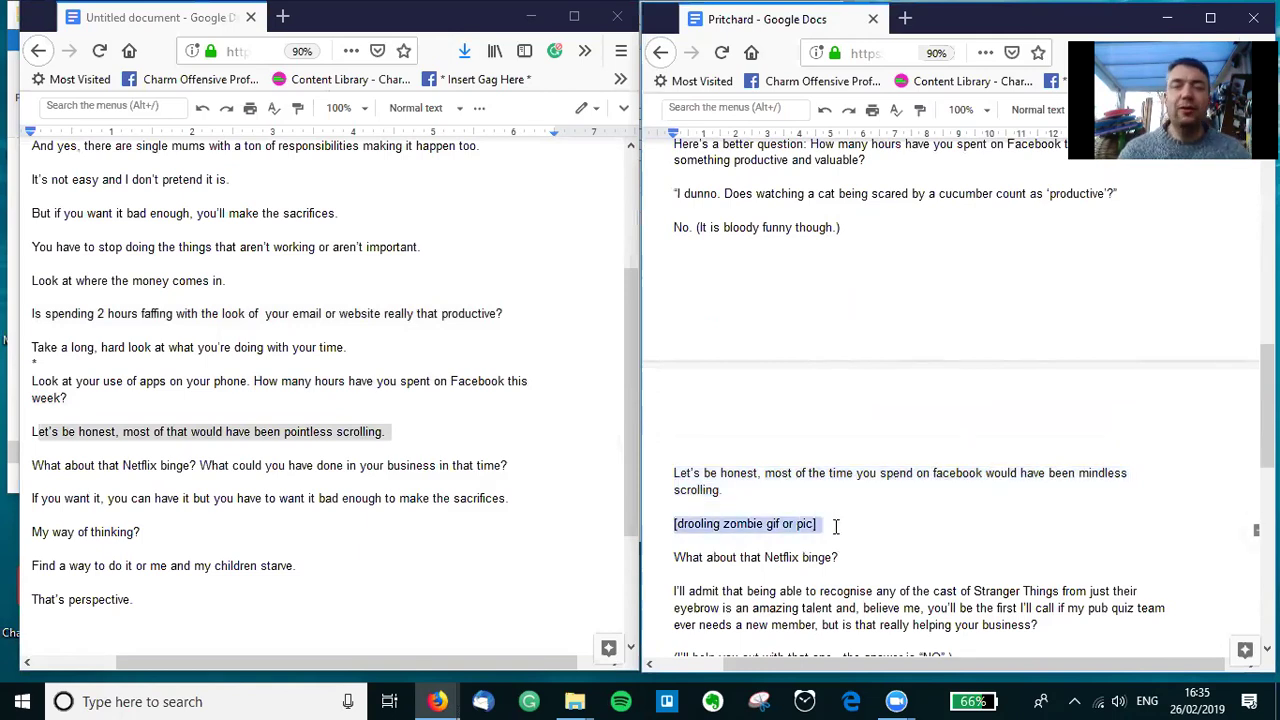
click(787, 513)
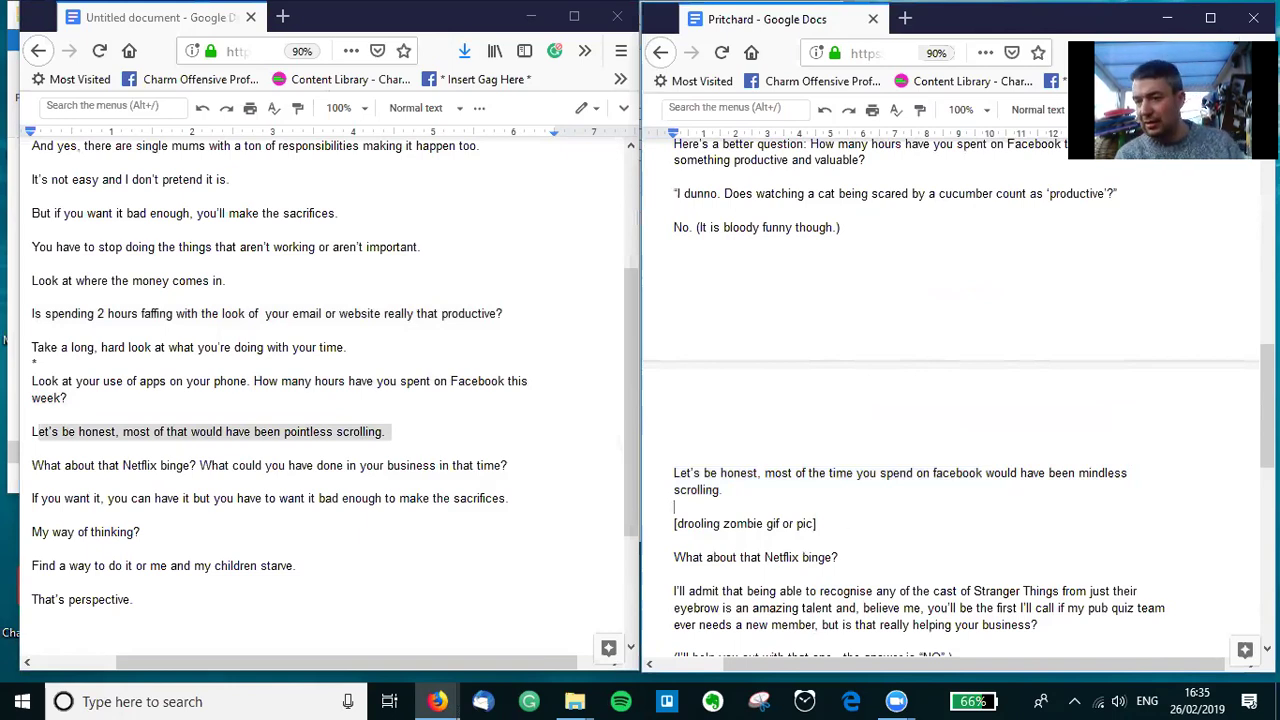
Step: Compare the original Netflix binge line with the rewritten "What about that Netflix binge?" question by highlighting both
scroll(951, 440, down, 2)
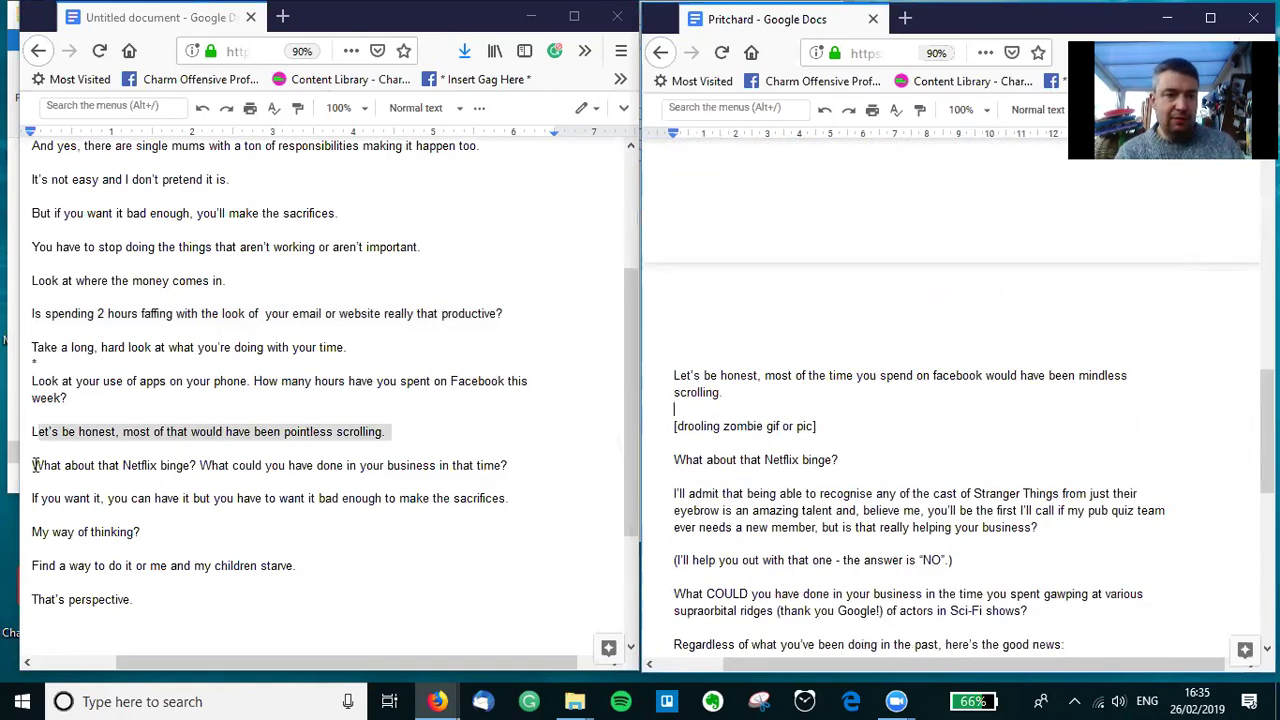
click(200, 465)
key(Home)
shift+click(200, 465)
shift+click(266, 465)
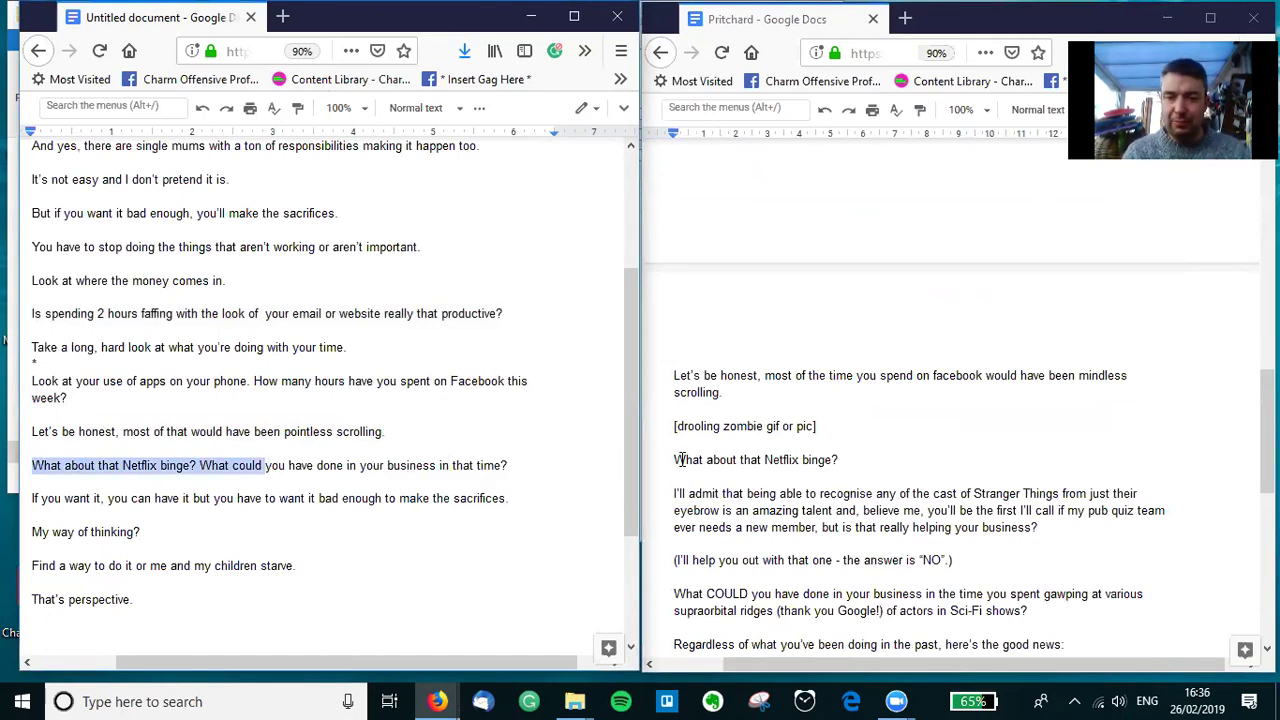
triple_click(909, 463)
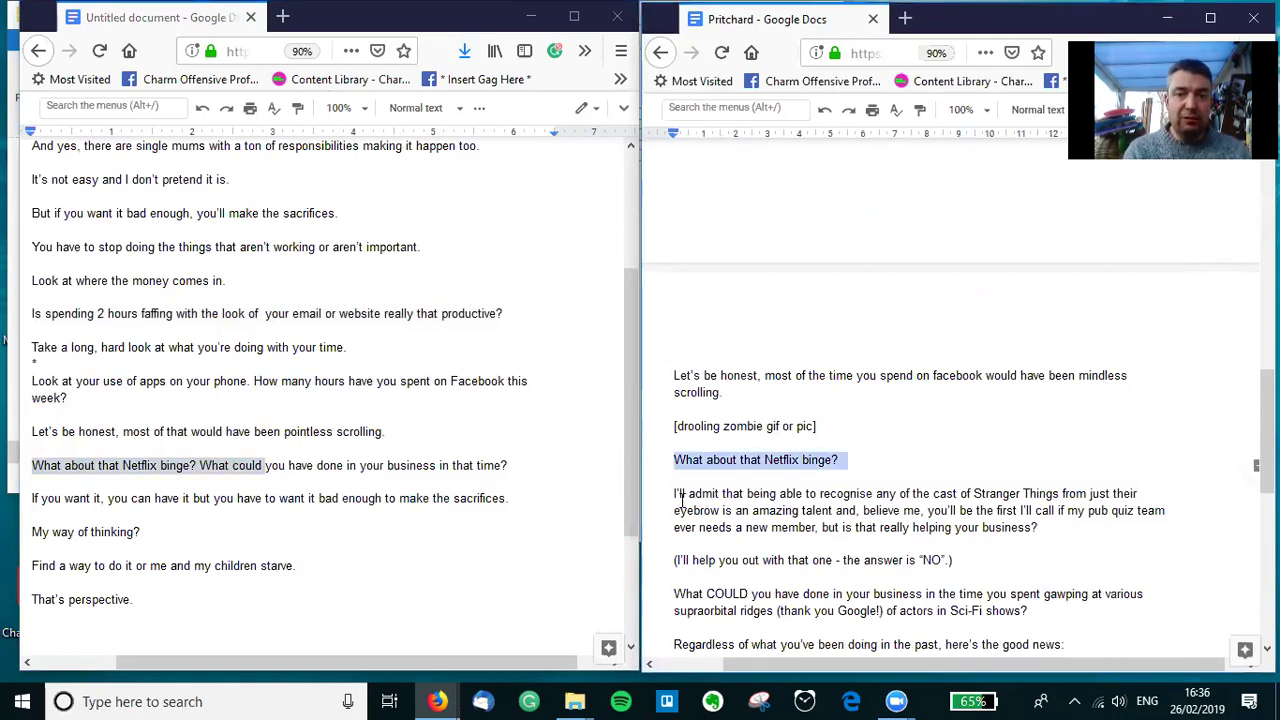
Step: Highlight in turn the rewritten version's Stranger Things paragraph, "NO" aside and supraorbital ridges question, and go back over the Stranger Things paragraph
drag(674, 494, 1054, 538)
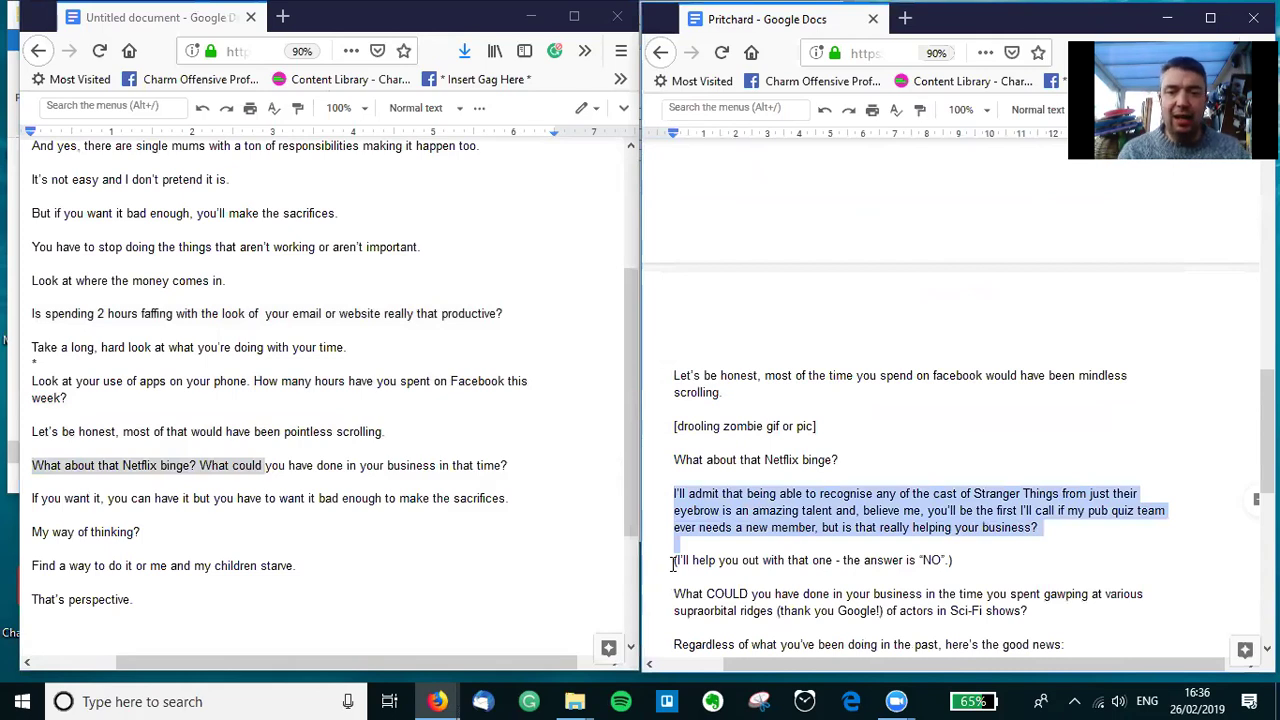
drag(673, 563, 991, 571)
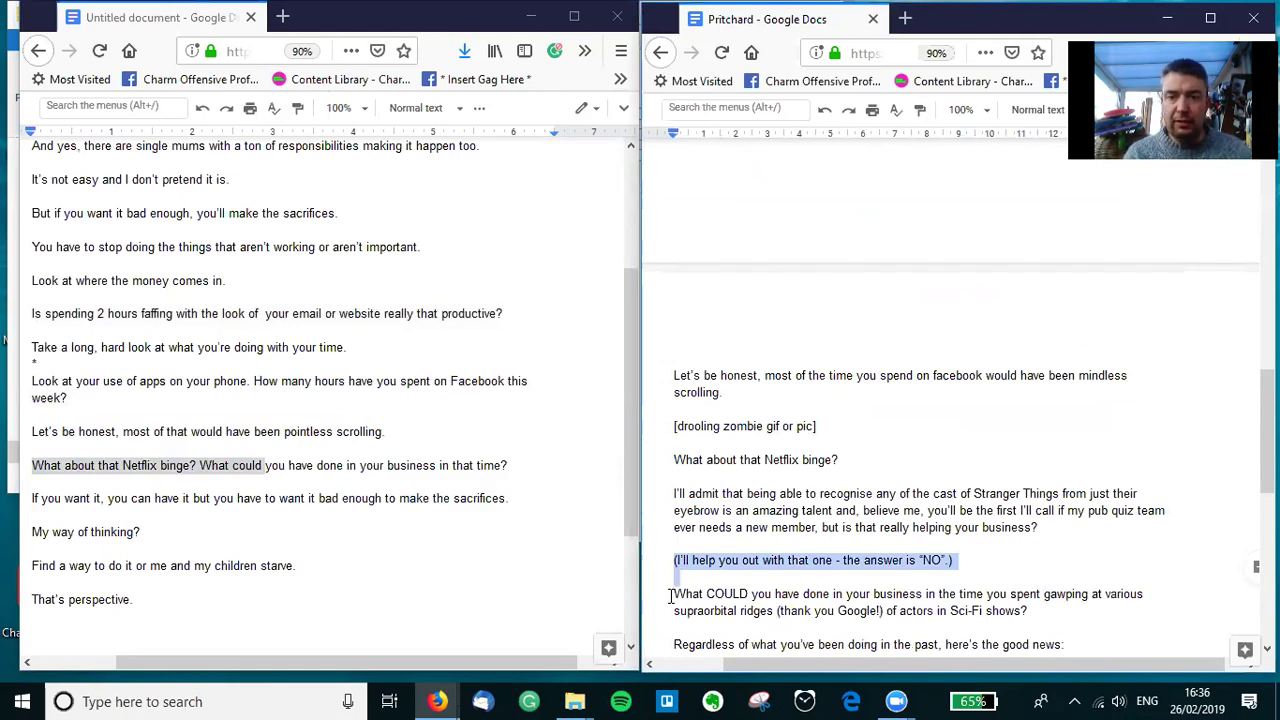
drag(670, 596, 1043, 612)
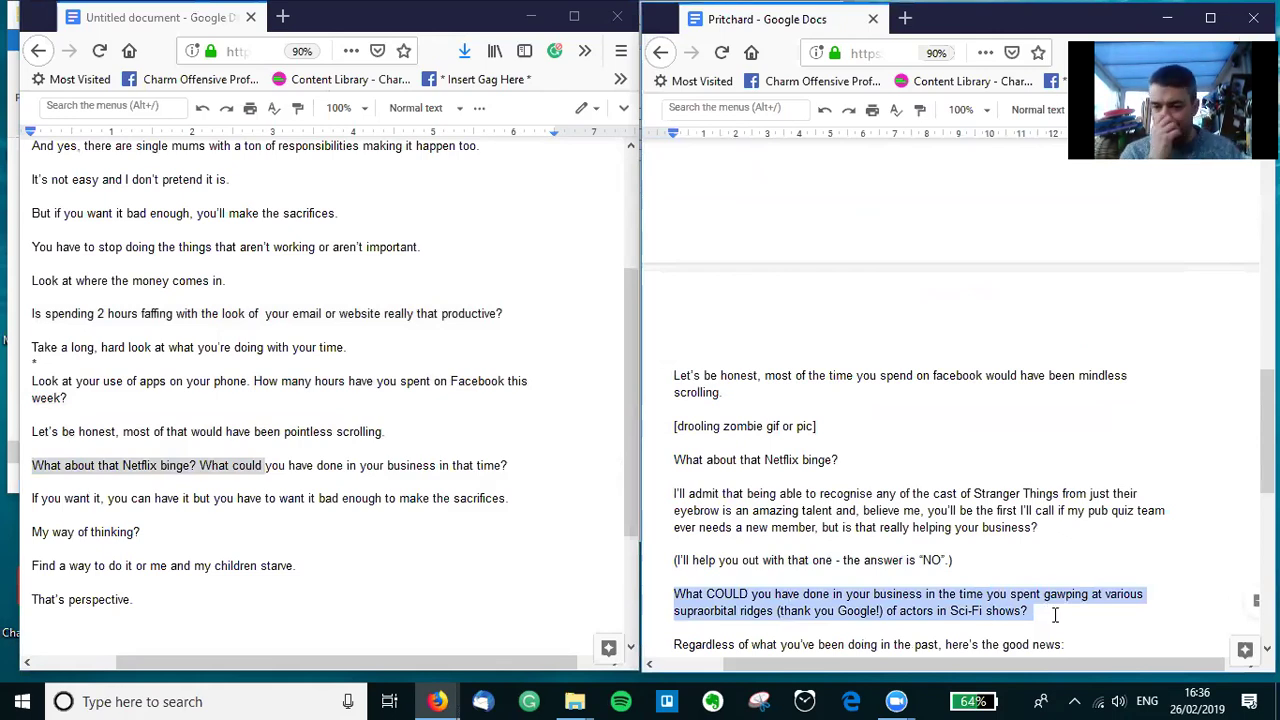
click(1046, 528)
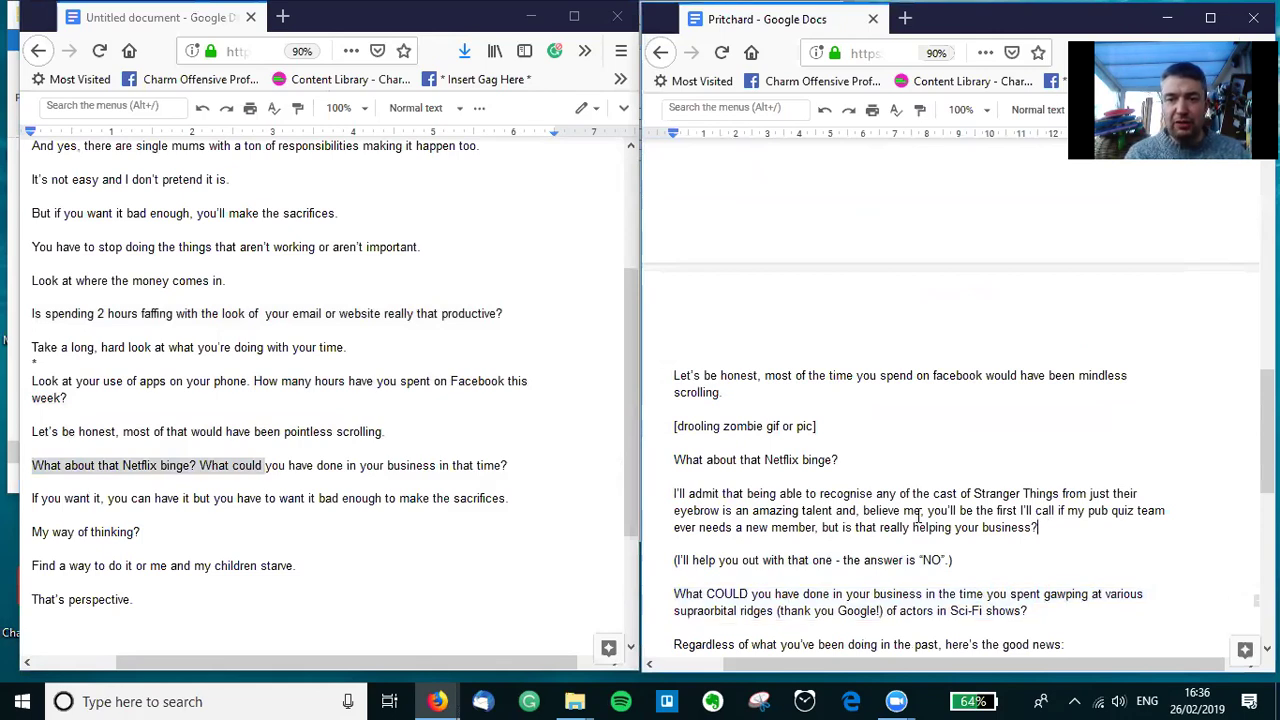
drag(1040, 528, 684, 495)
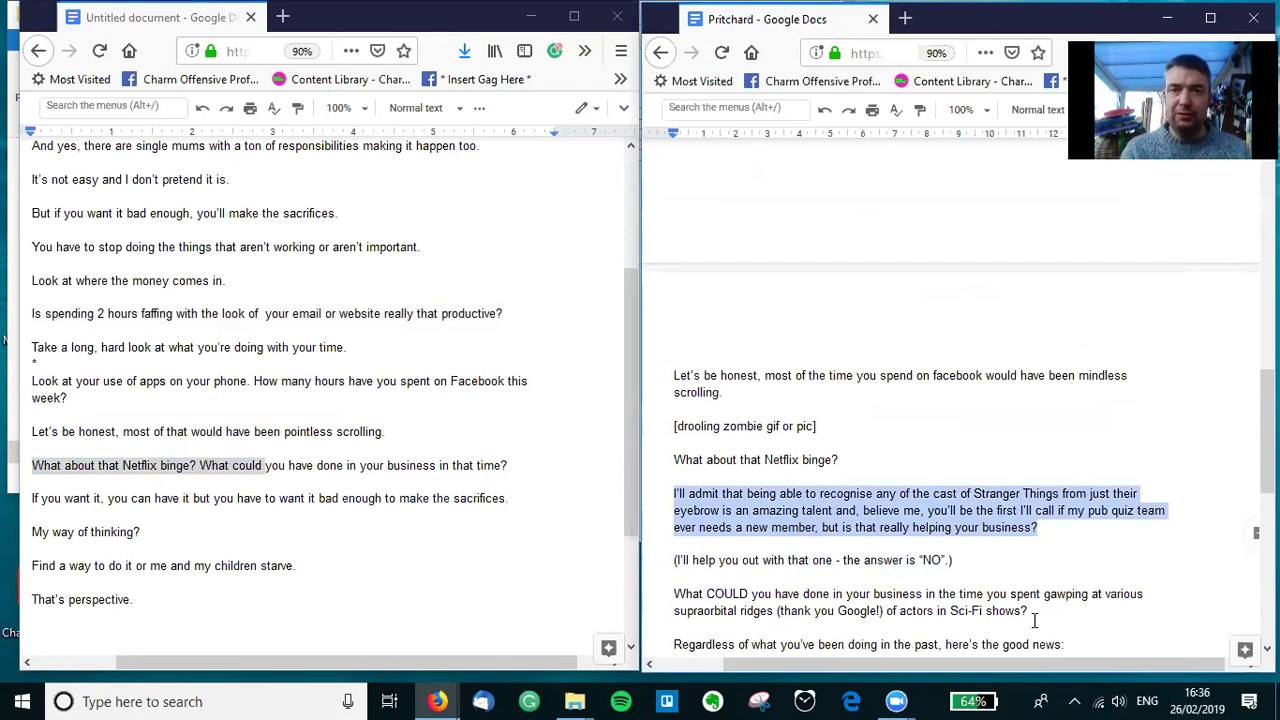
click(954, 558)
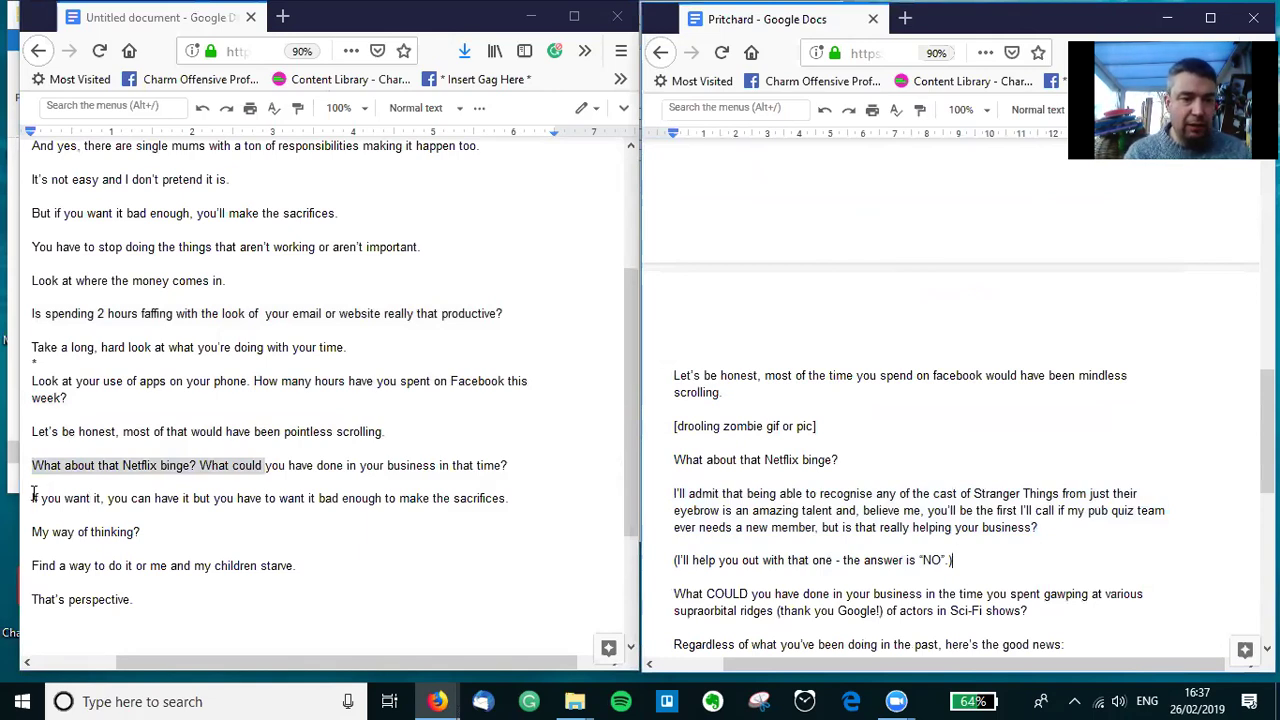
Step: Compare the original's closing lines with the rewritten passage from "Regardless" to "sacrifices" by highlighting both, and return both documents to their opening lines
drag(33, 494, 167, 600)
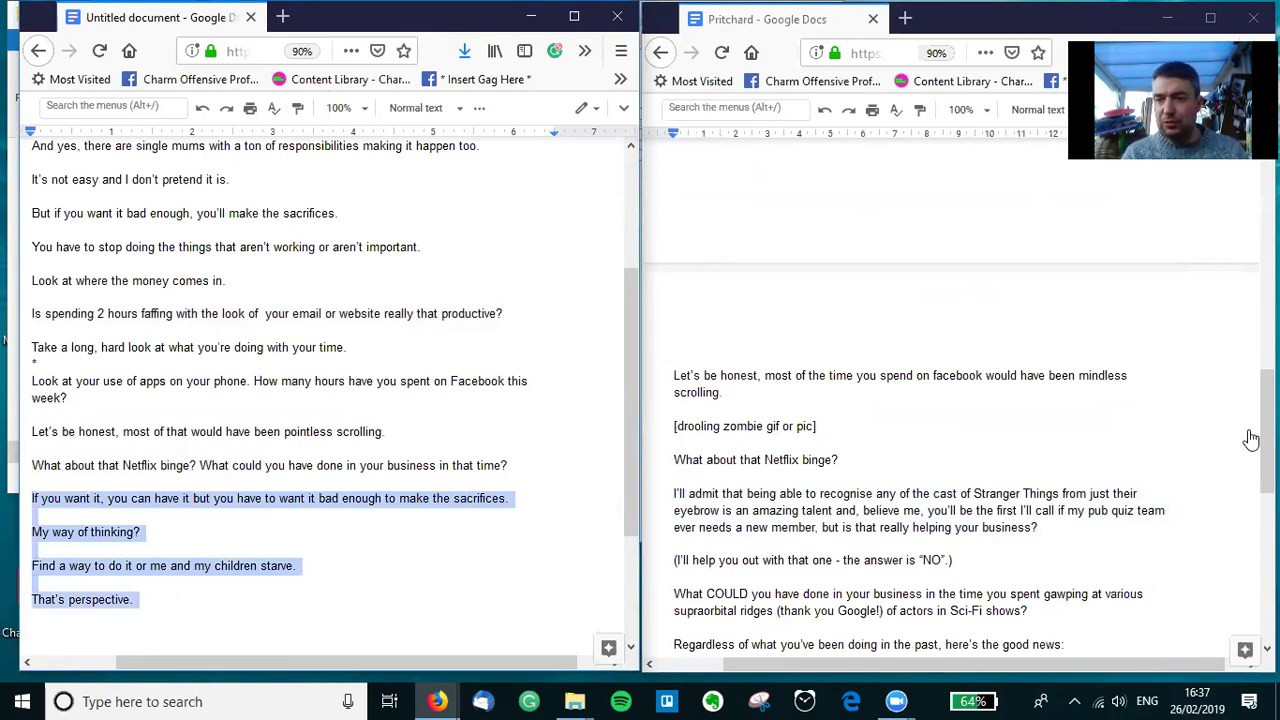
drag(1266, 438, 1266, 513)
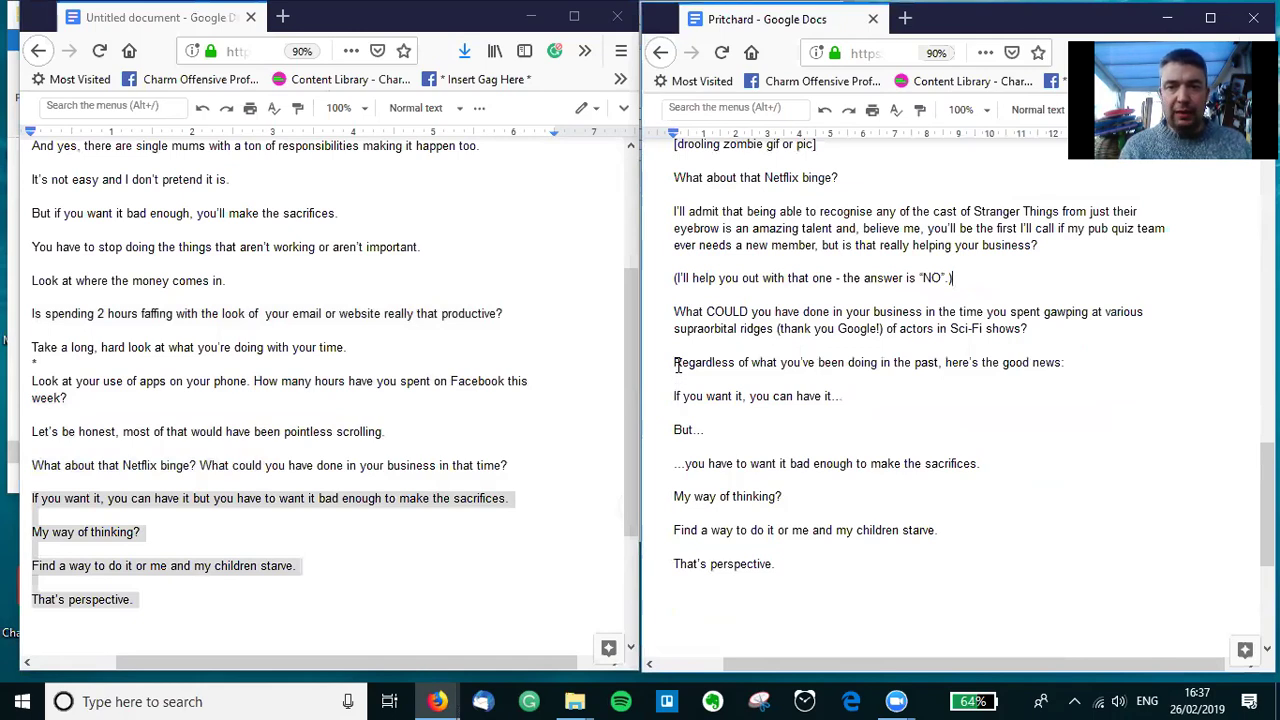
drag(676, 365, 849, 400)
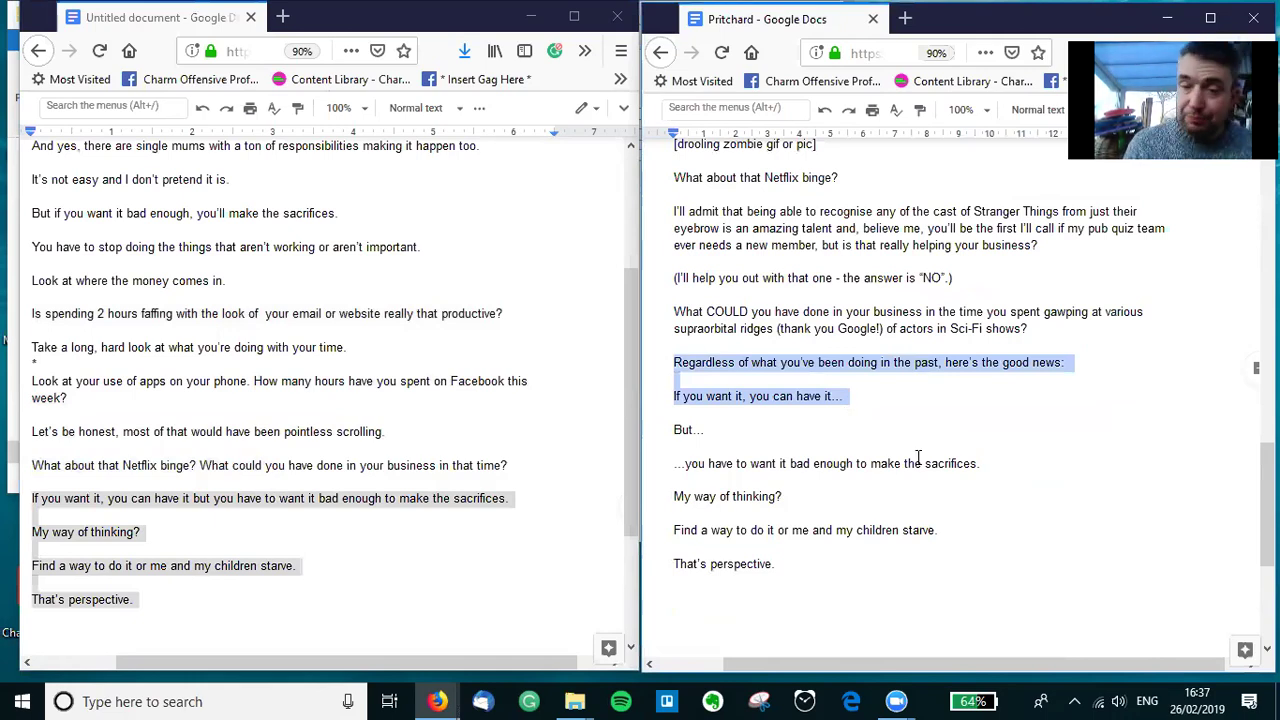
drag(1000, 472, 668, 364)
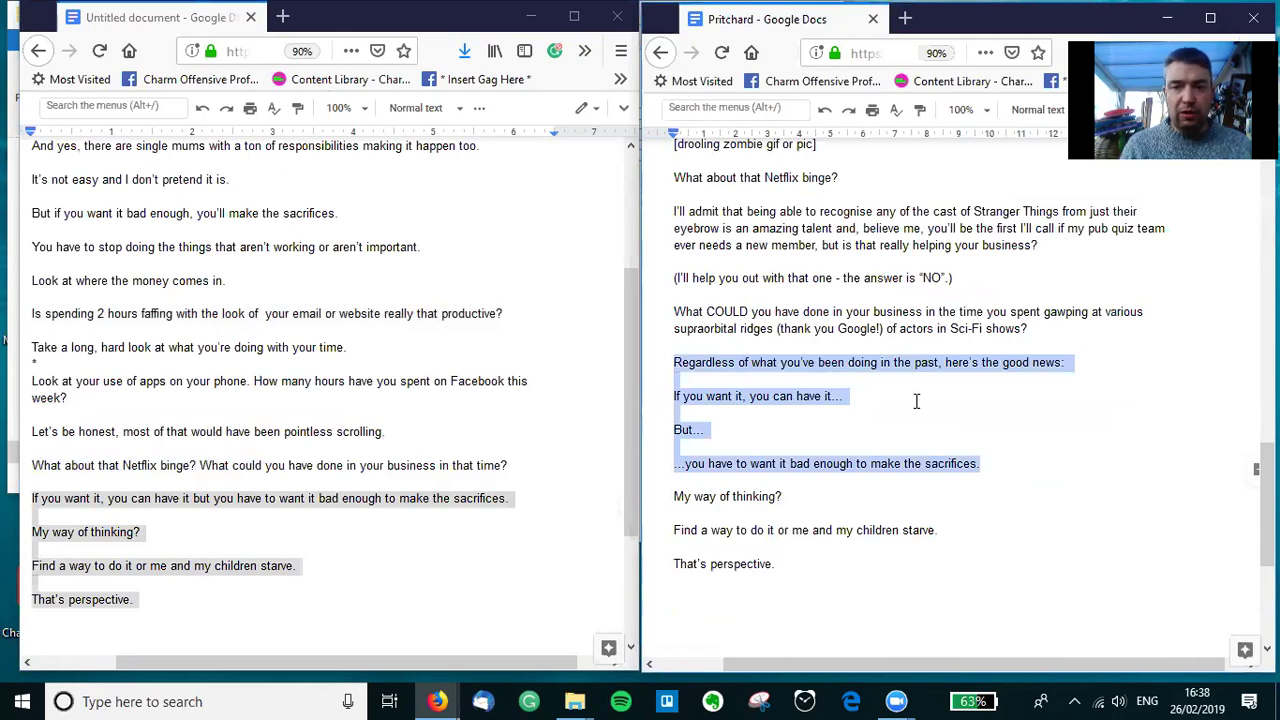
click(840, 396)
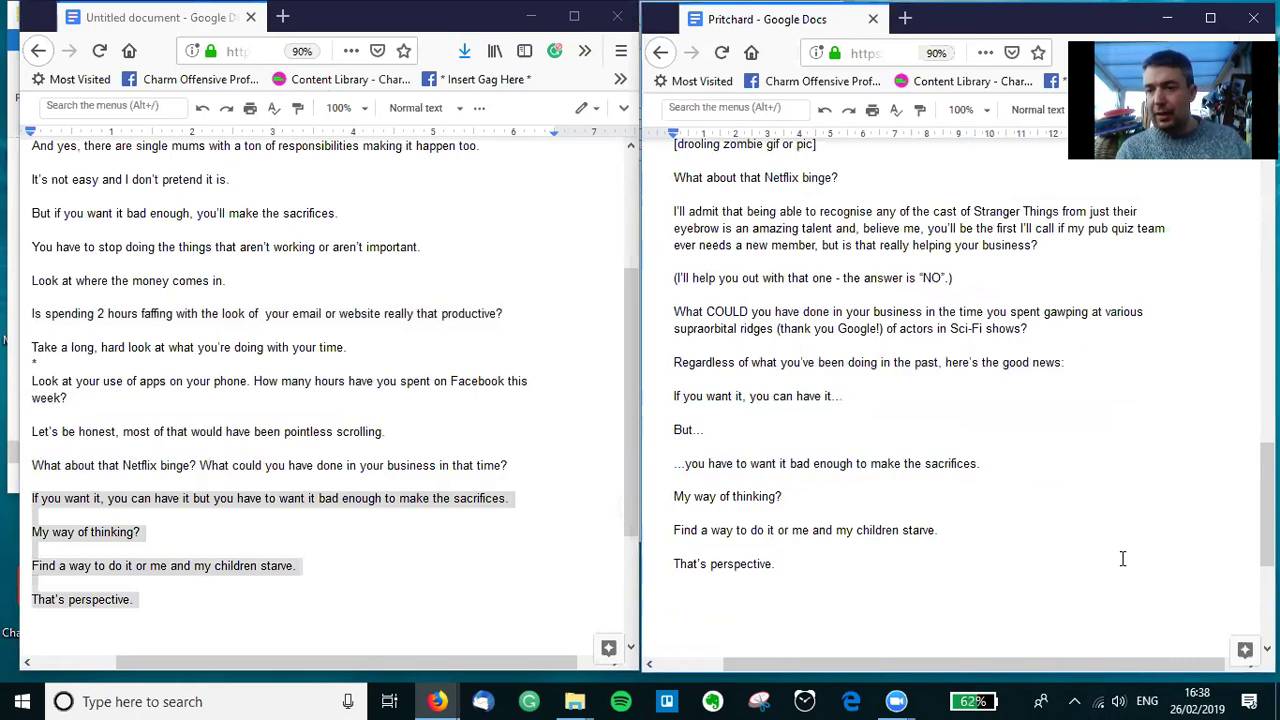
drag(1265, 505, 1266, 210)
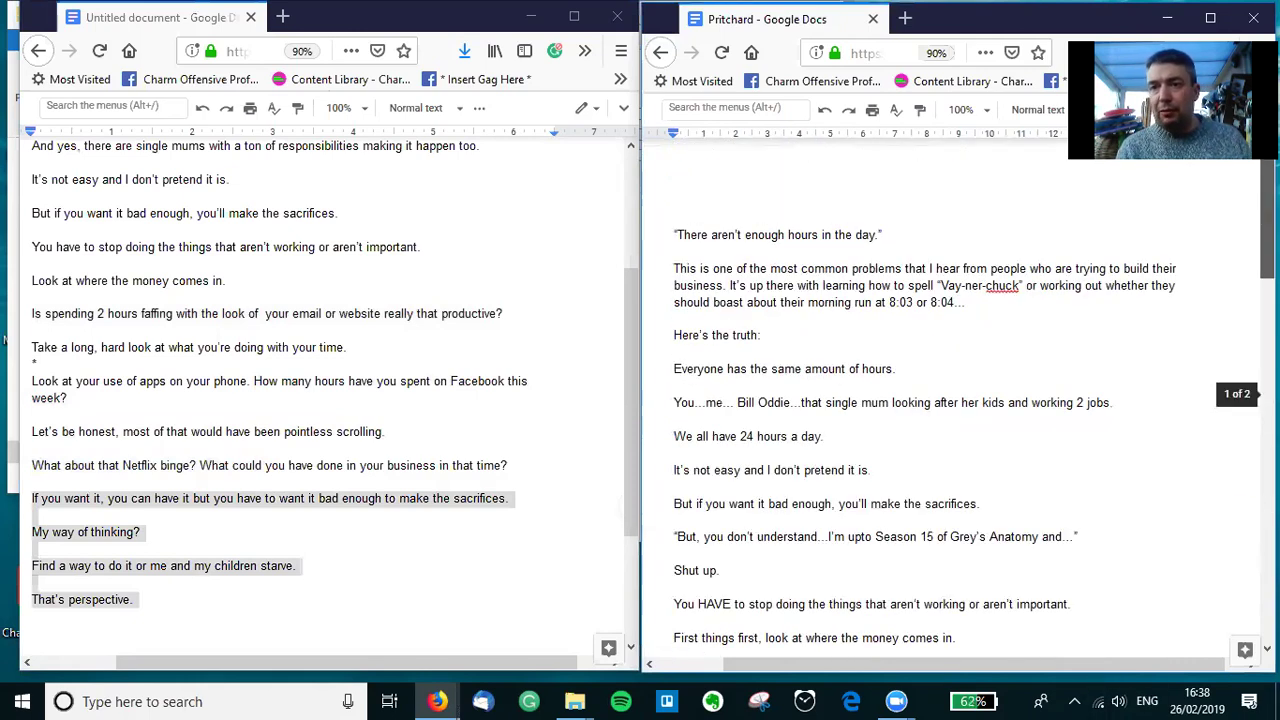
click(628, 230)
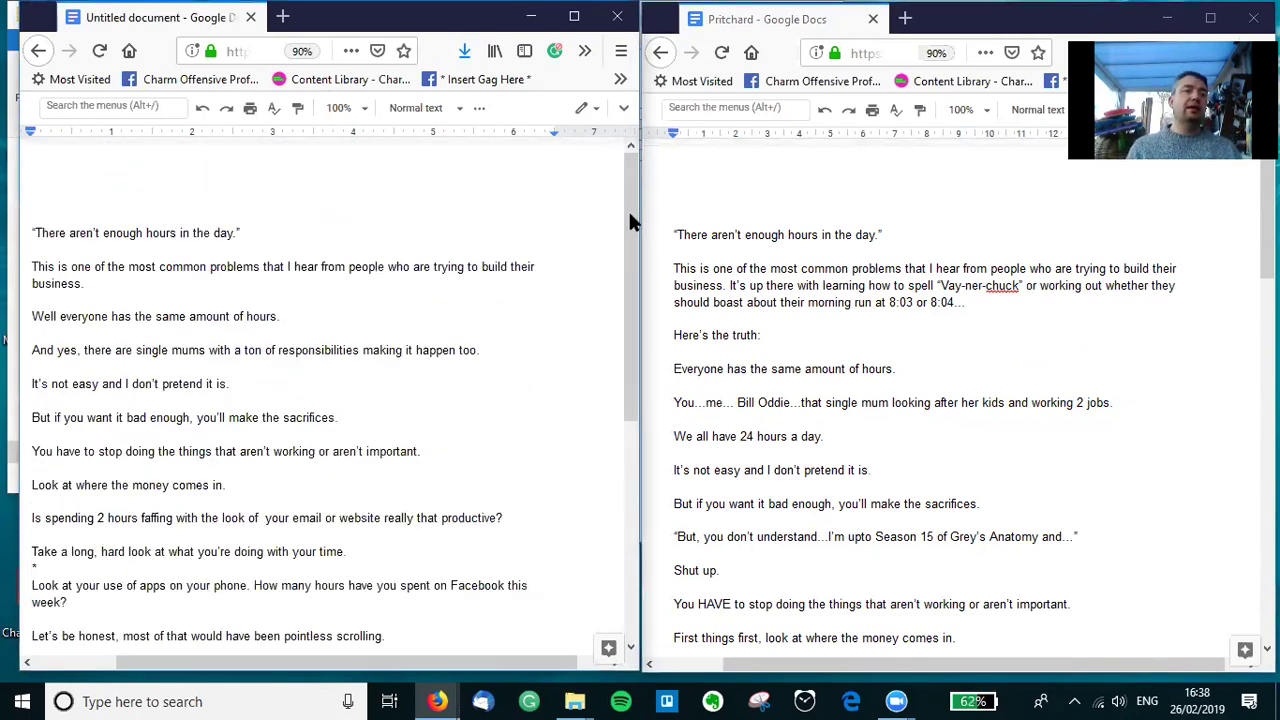